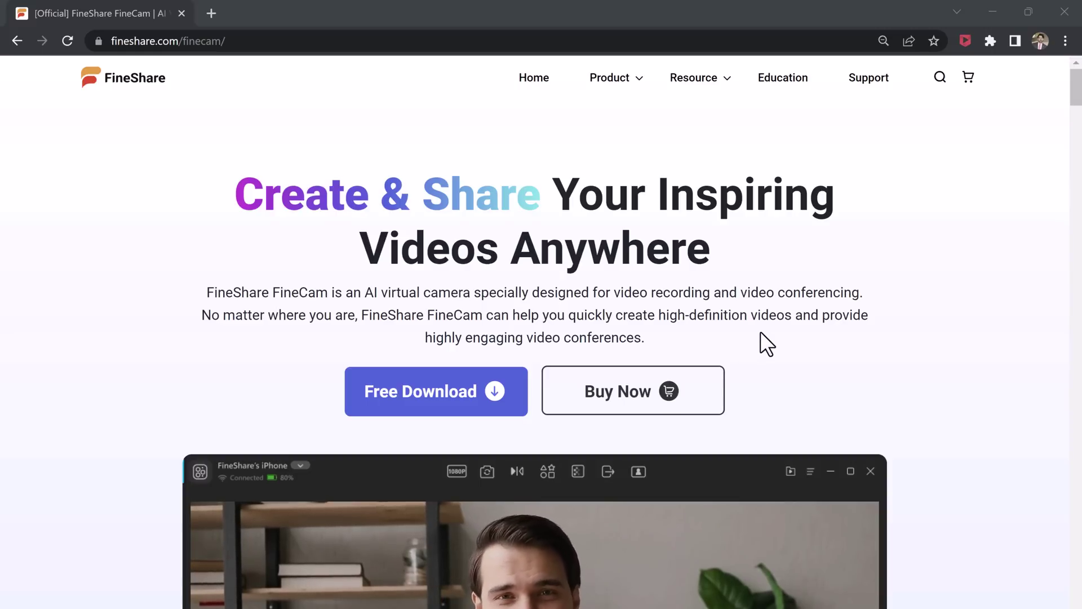
{"action": "scroll", "coordinate": [953, 355], "scroll_direction": "down", "scroll_amount": 3}
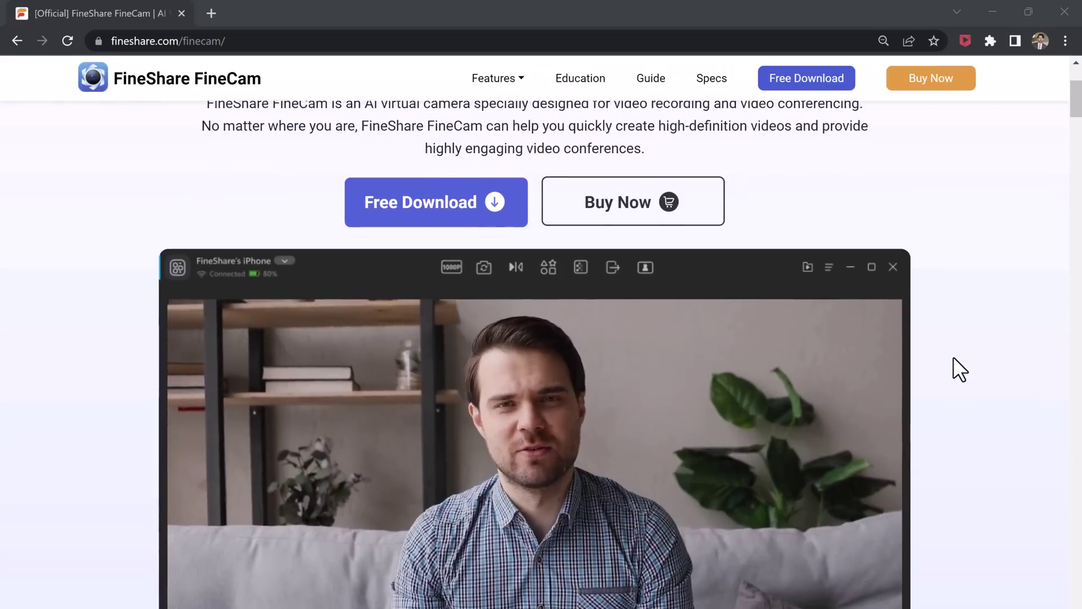
{"action": "scroll", "coordinate": [953, 356], "scroll_direction": "down", "scroll_amount": 2}
{"action": "scroll", "coordinate": [953, 356], "scroll_direction": "down", "scroll_amount": 2}
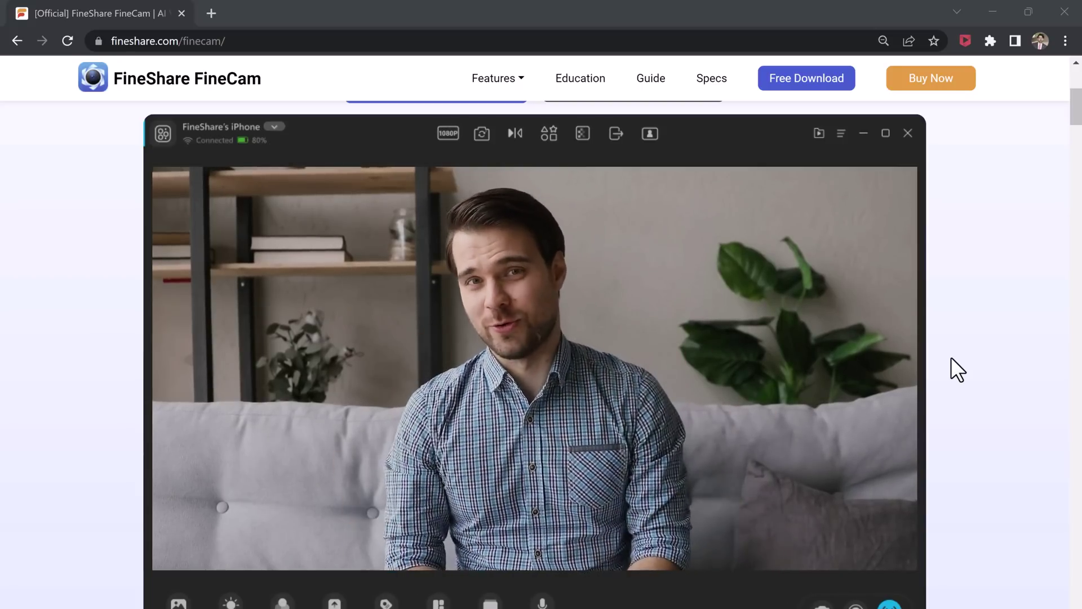
{"action": "scroll", "coordinate": [952, 357], "scroll_direction": "down", "scroll_amount": 3}
{"action": "scroll", "coordinate": [952, 357], "scroll_direction": "down", "scroll_amount": 2}
{"action": "scroll", "coordinate": [952, 357], "scroll_direction": "down", "scroll_amount": 2}
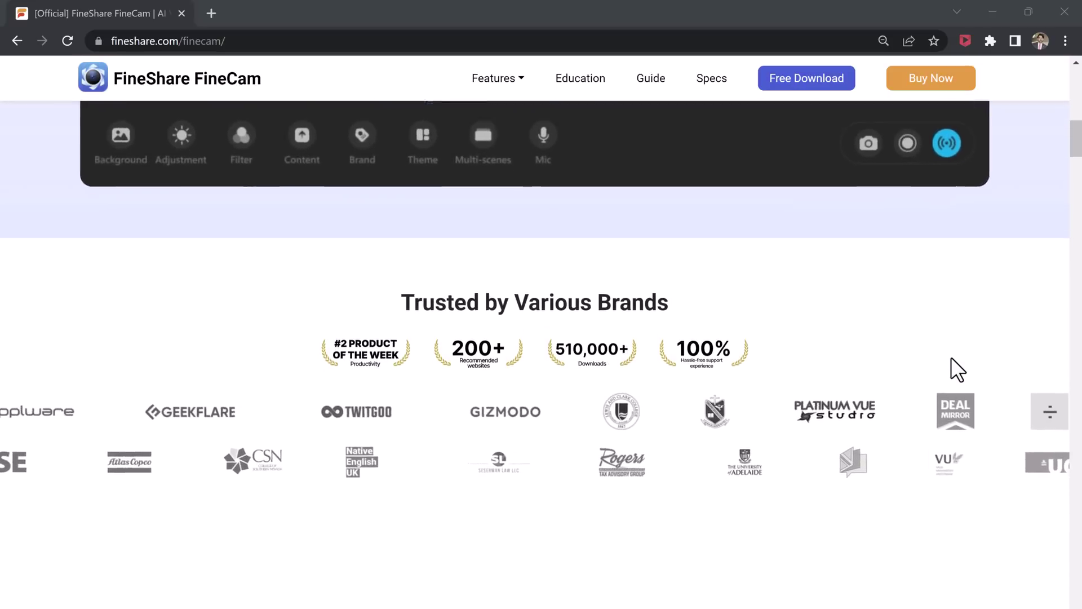
{"action": "scroll", "coordinate": [951, 357], "scroll_direction": "down", "scroll_amount": 4}
{"action": "scroll", "coordinate": [952, 357], "scroll_direction": "down", "scroll_amount": 2}
{"action": "scroll", "coordinate": [952, 357], "scroll_direction": "down", "scroll_amount": 1}
{"action": "scroll", "coordinate": [952, 358], "scroll_direction": "down", "scroll_amount": 1}
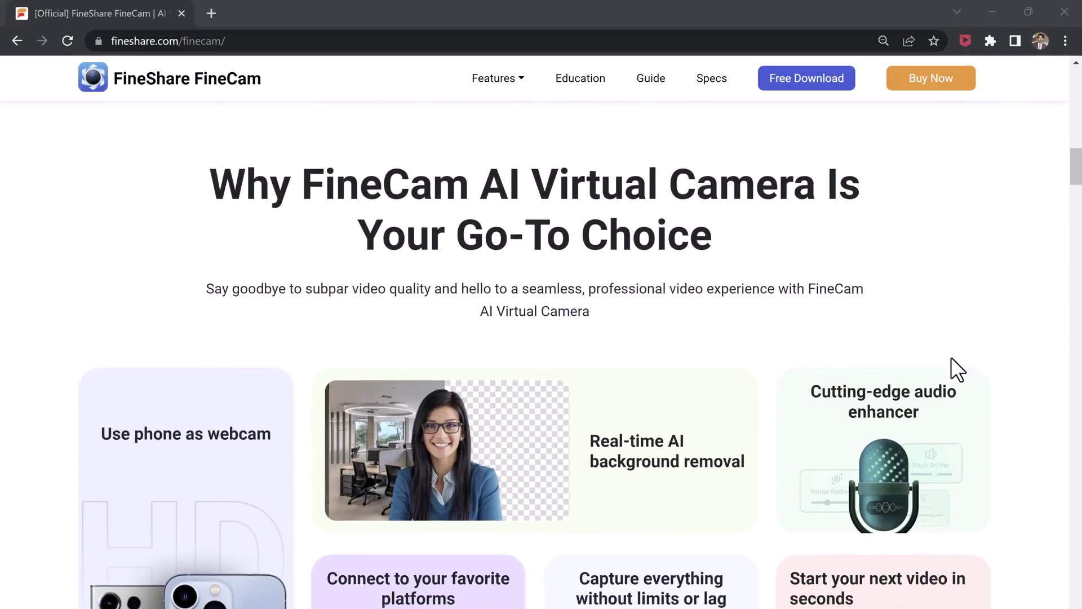
{"action": "scroll", "coordinate": [951, 357], "scroll_direction": "down", "scroll_amount": 1}
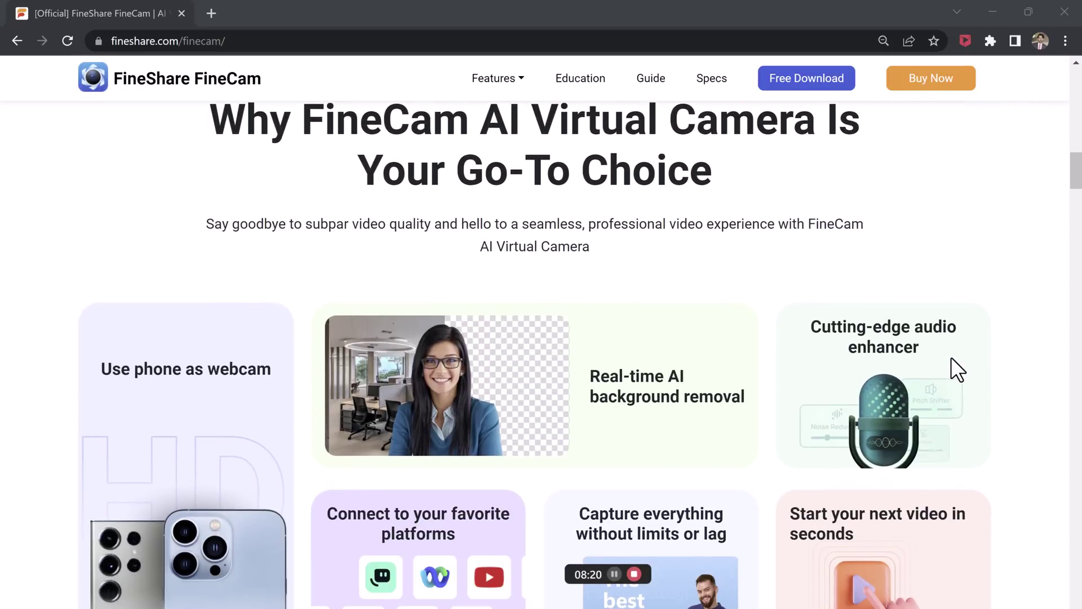
{"action": "scroll", "coordinate": [952, 358], "scroll_direction": "down", "scroll_amount": 1}
{"action": "scroll", "coordinate": [951, 356], "scroll_direction": "down", "scroll_amount": 1}
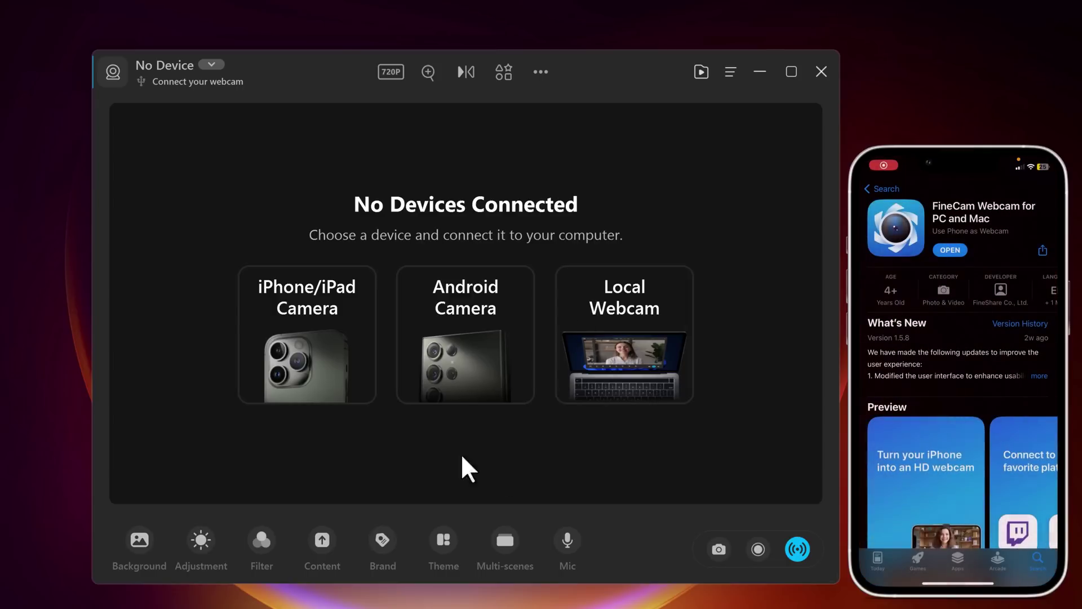
Choose the iPhone/iPad Camera card to begin connecting the iPhone as a webcam.
{"action": "left_click", "coordinate": [318, 354]}
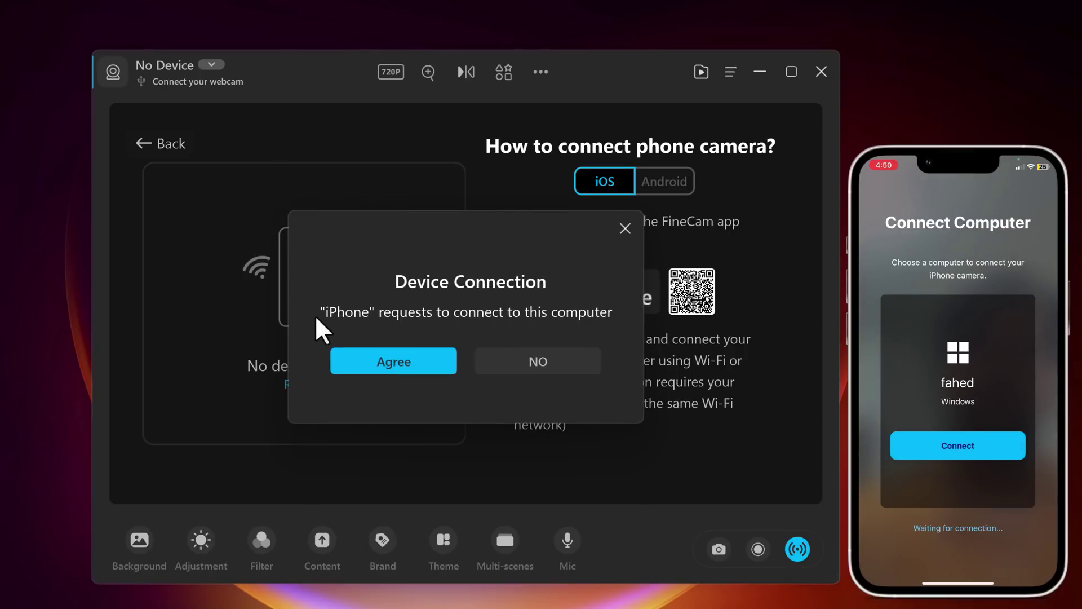
Accept the iPhone connection, set the resolution to 1080P, and zoom in then back out.
{"action": "left_click", "coordinate": [411, 360]}
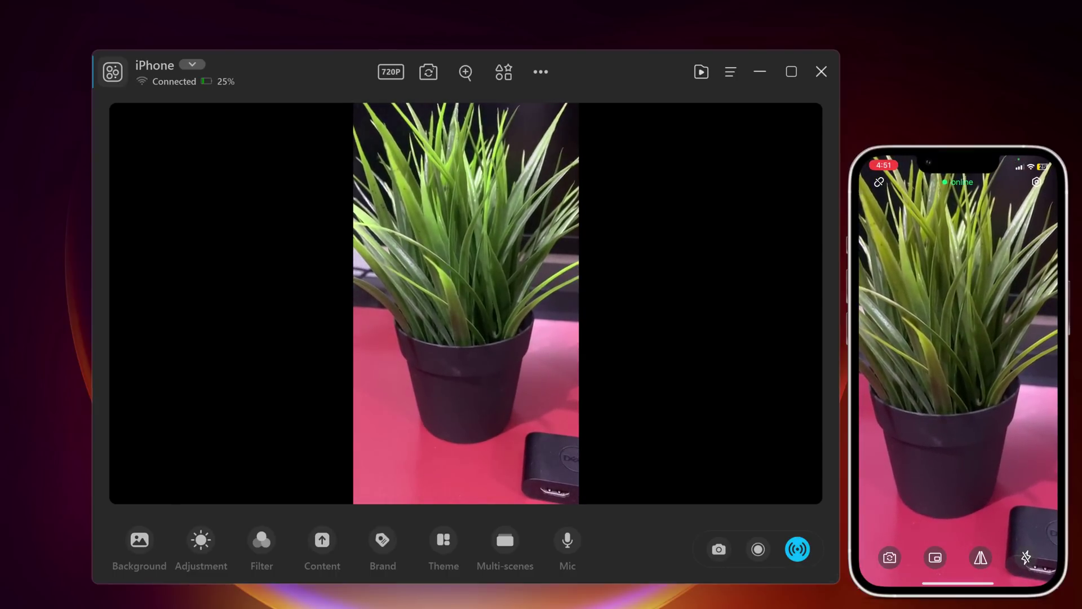
{"action": "left_click", "coordinate": [390, 71]}
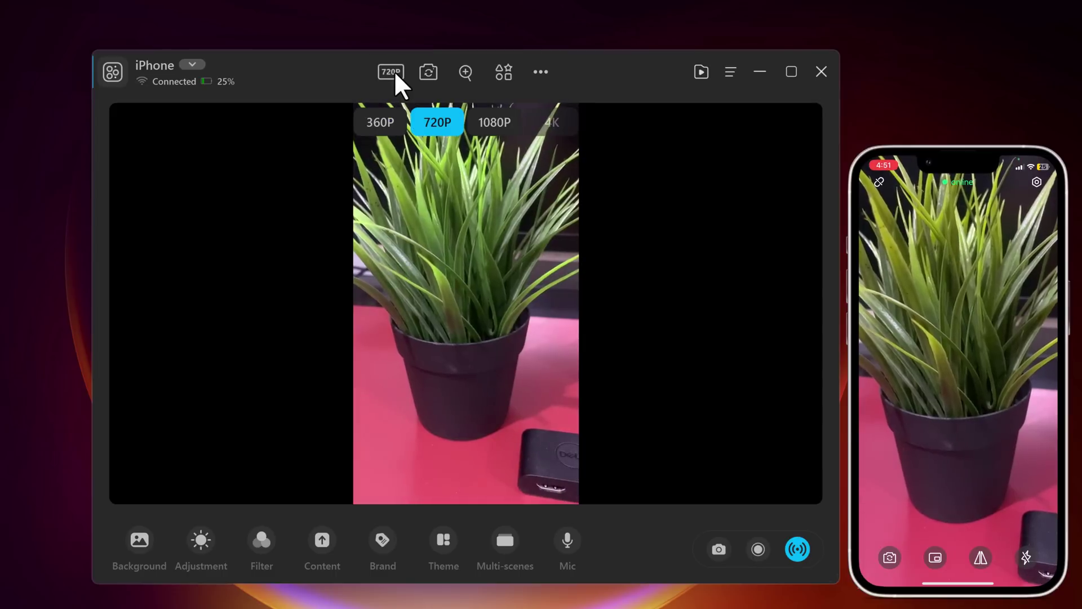
{"action": "left_click", "coordinate": [502, 119]}
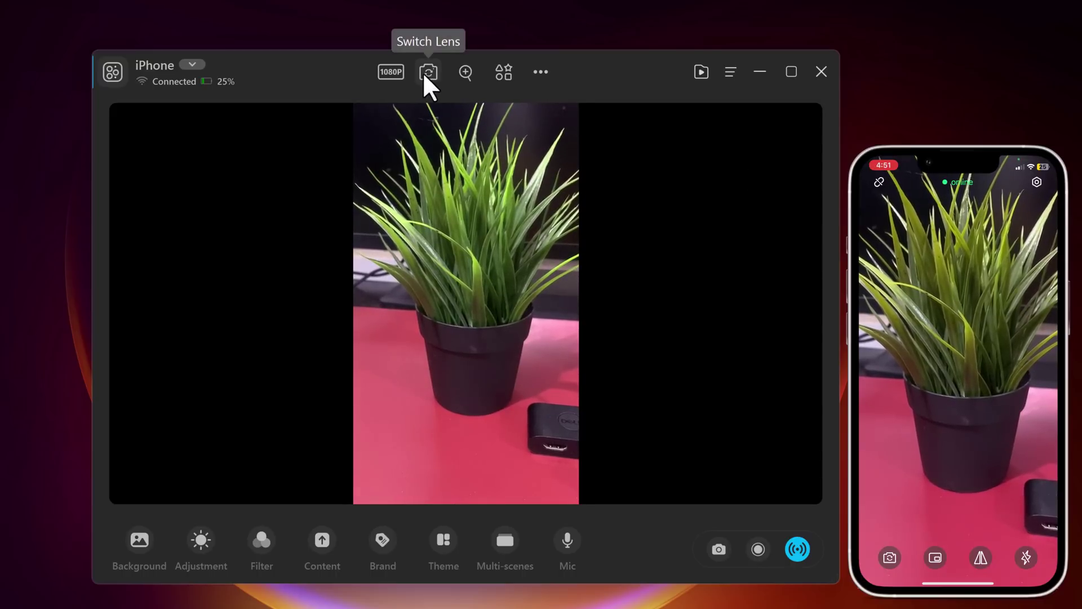
{"action": "left_click", "coordinate": [467, 72]}
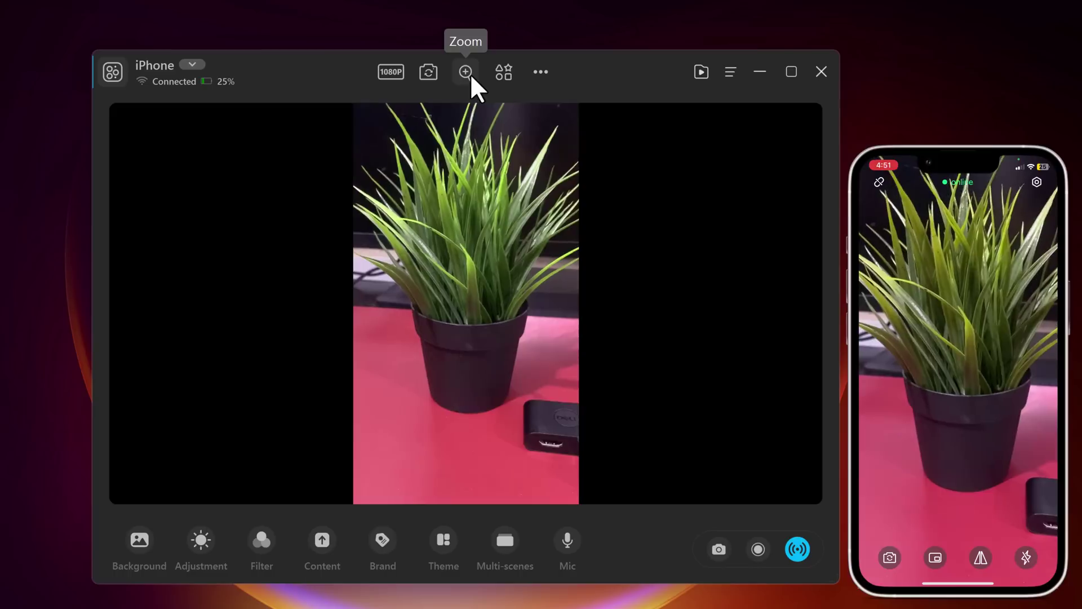
{"action": "left_click", "coordinate": [465, 72]}
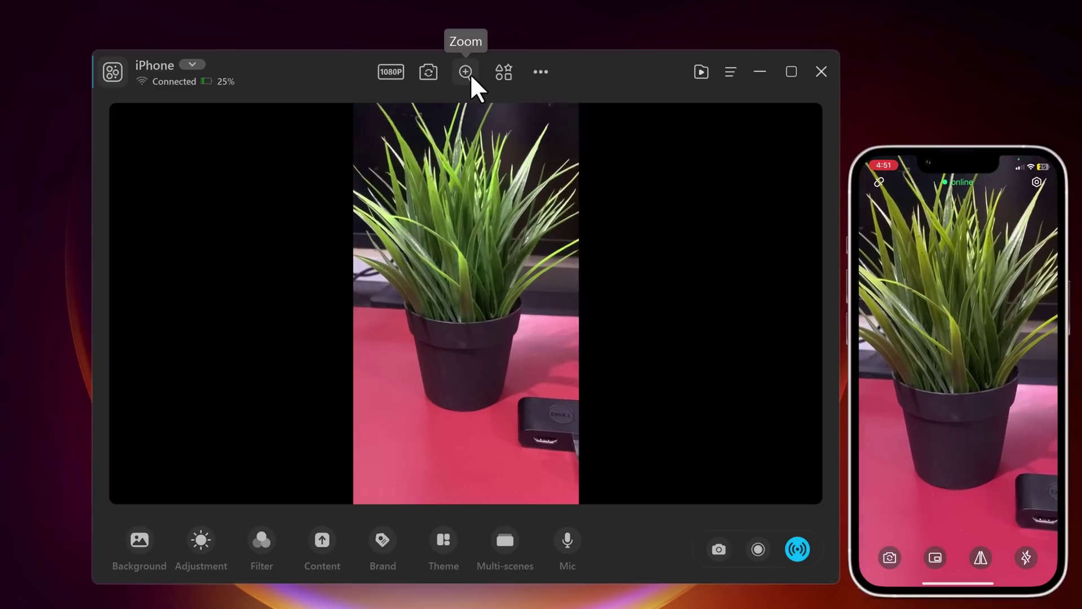
Crop the plant preview to a circle, then change it to a tall rounded rectangle.
{"action": "left_click", "coordinate": [510, 74]}
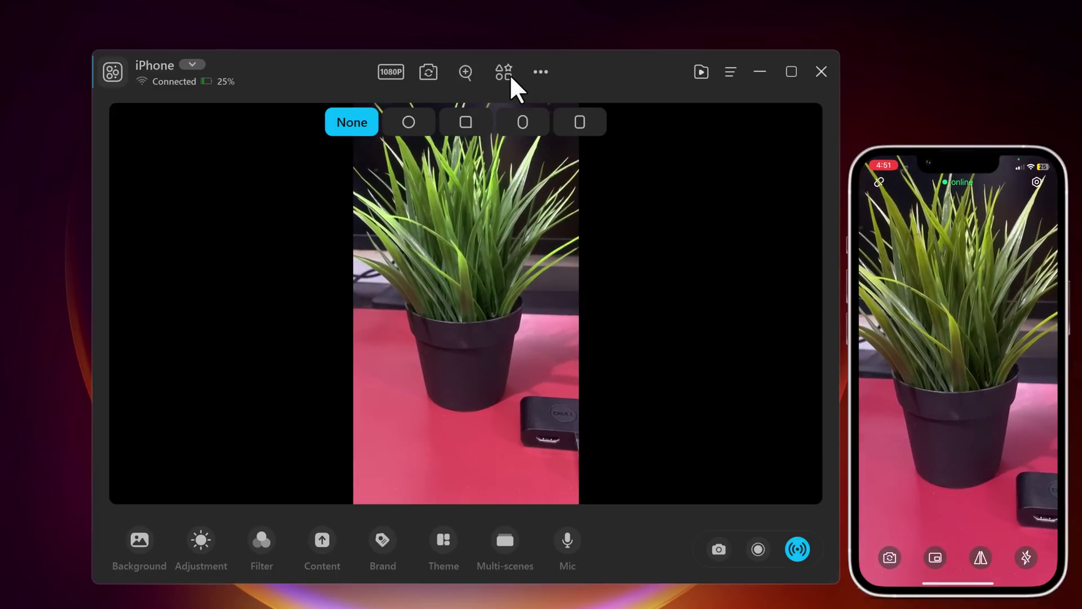
{"action": "left_click", "coordinate": [408, 122]}
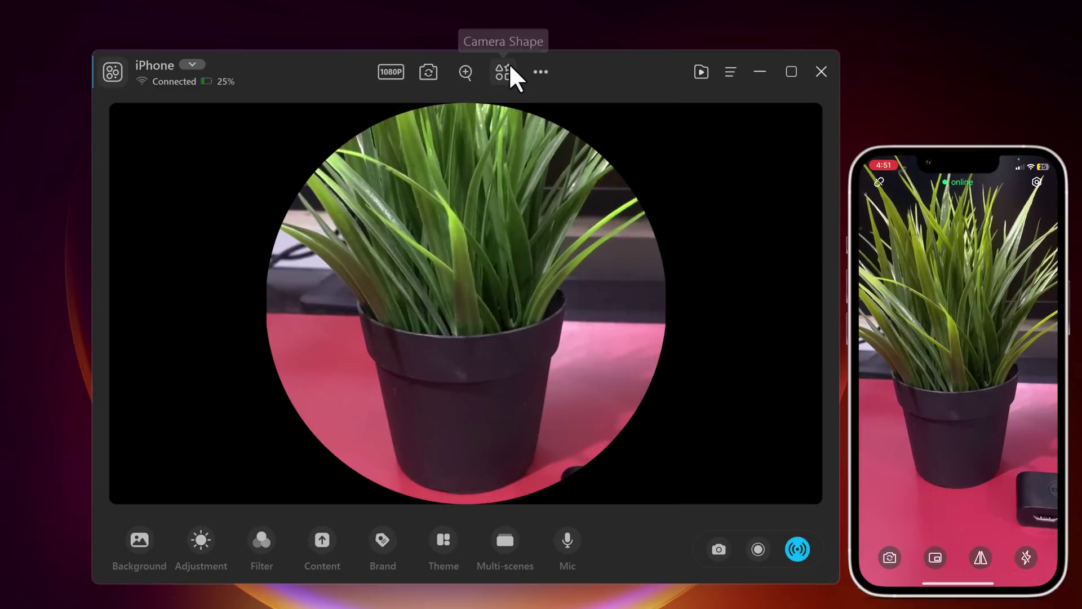
{"action": "left_click", "coordinate": [505, 72]}
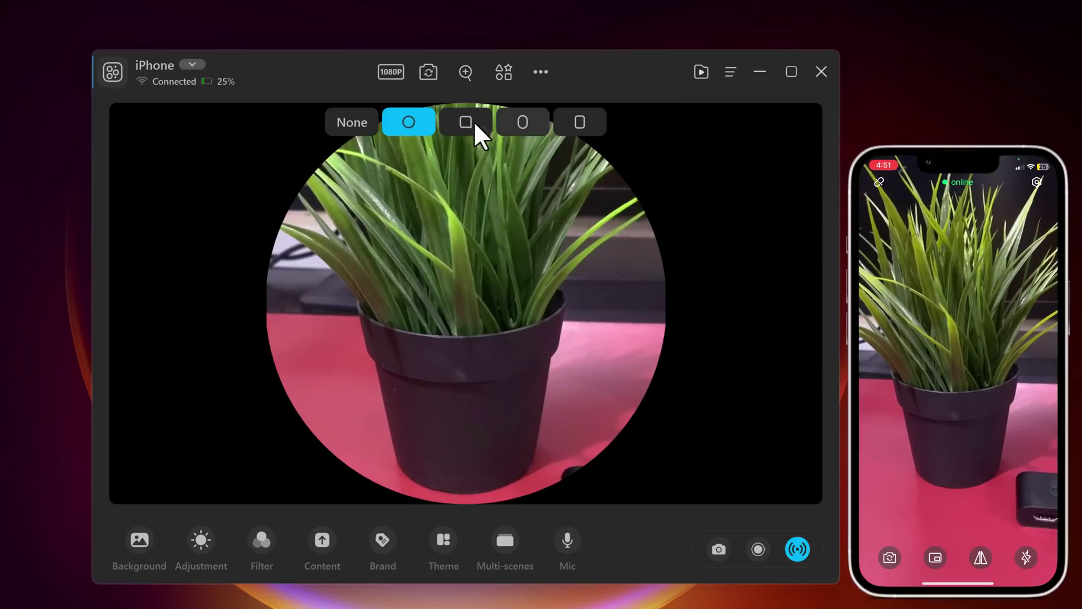
{"action": "left_click", "coordinate": [581, 122]}
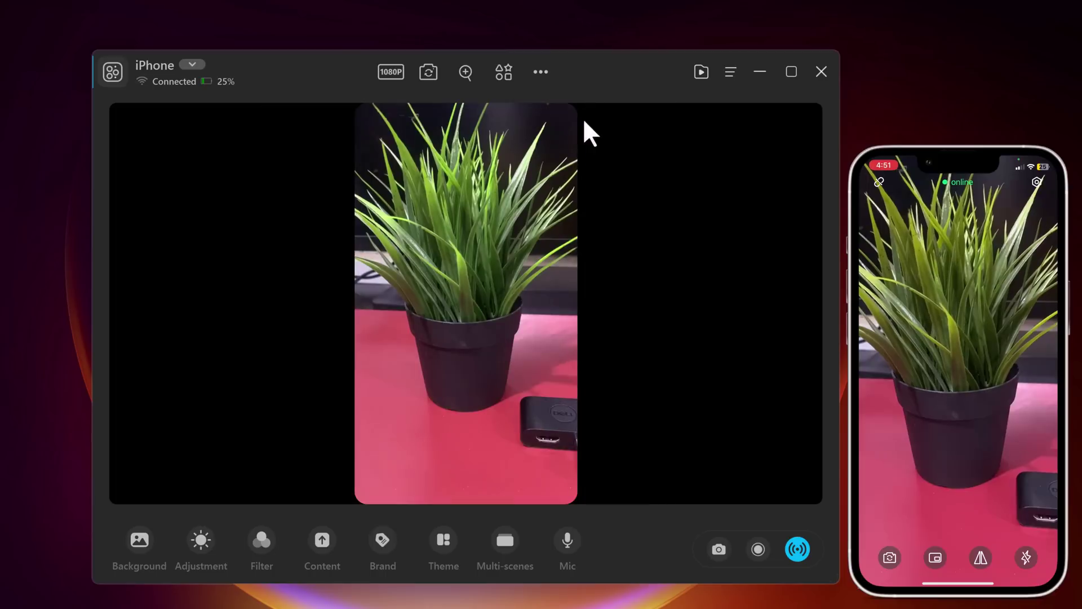
{"action": "left_click", "coordinate": [542, 72]}
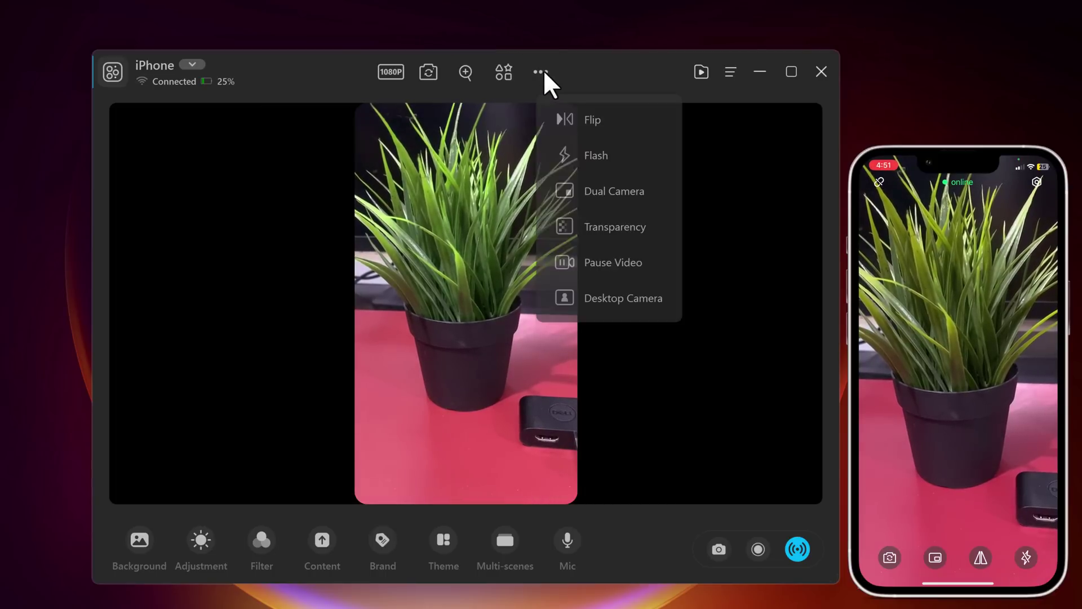
{"action": "left_click", "coordinate": [591, 153]}
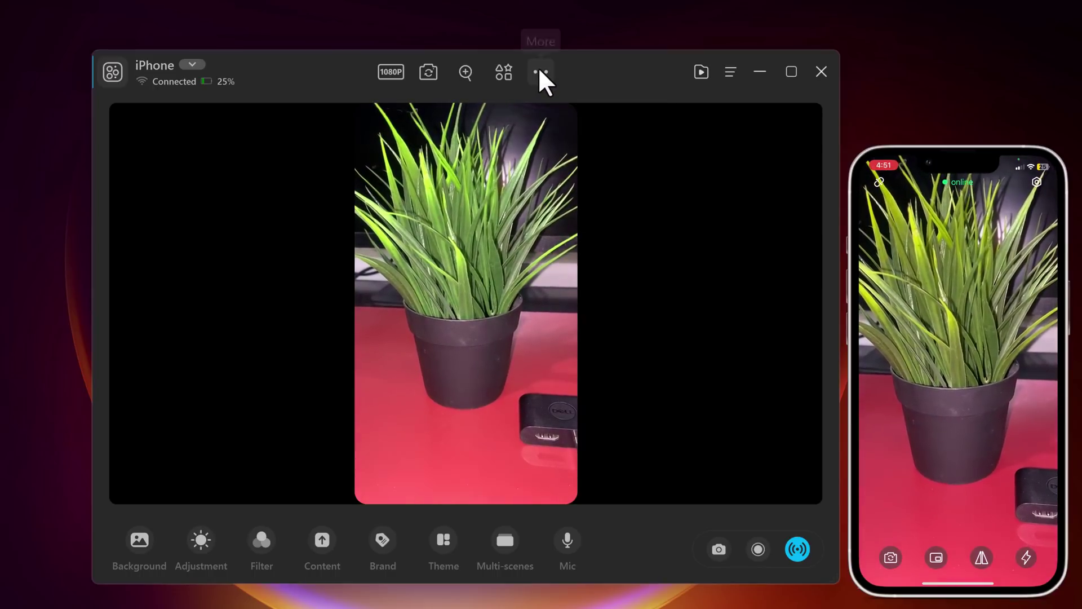
{"action": "left_click", "coordinate": [539, 71]}
{"action": "left_click", "coordinate": [569, 147]}
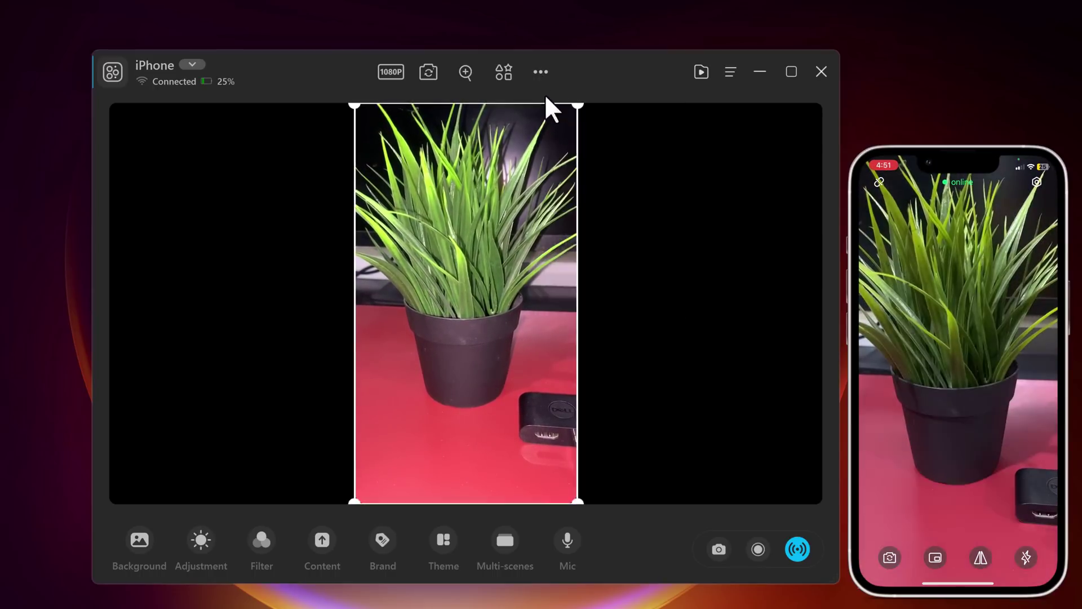
{"action": "left_click", "coordinate": [541, 71]}
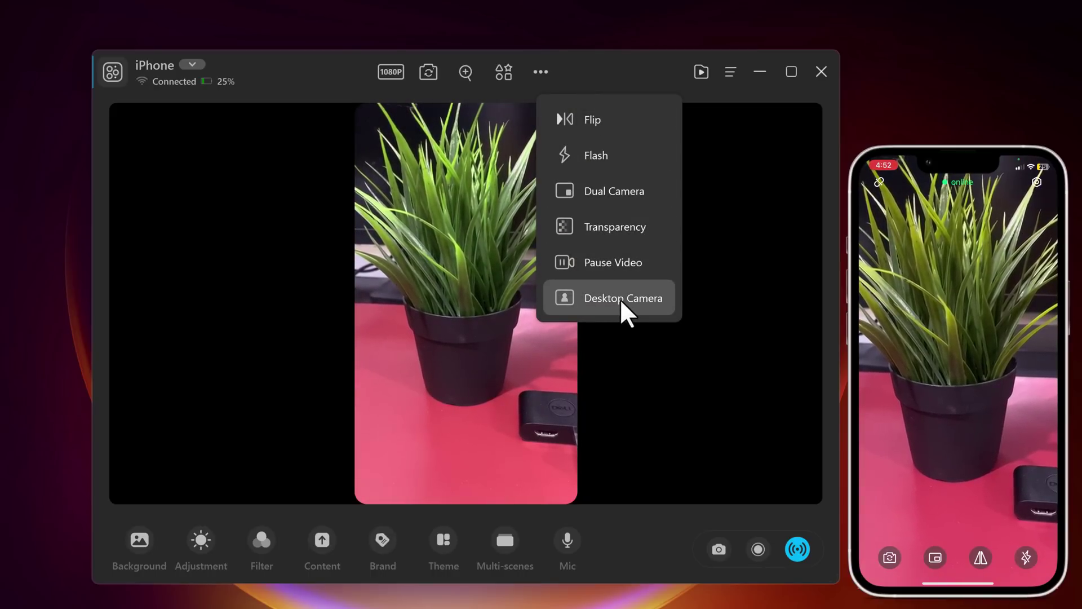
{"action": "left_click", "coordinate": [599, 117]}
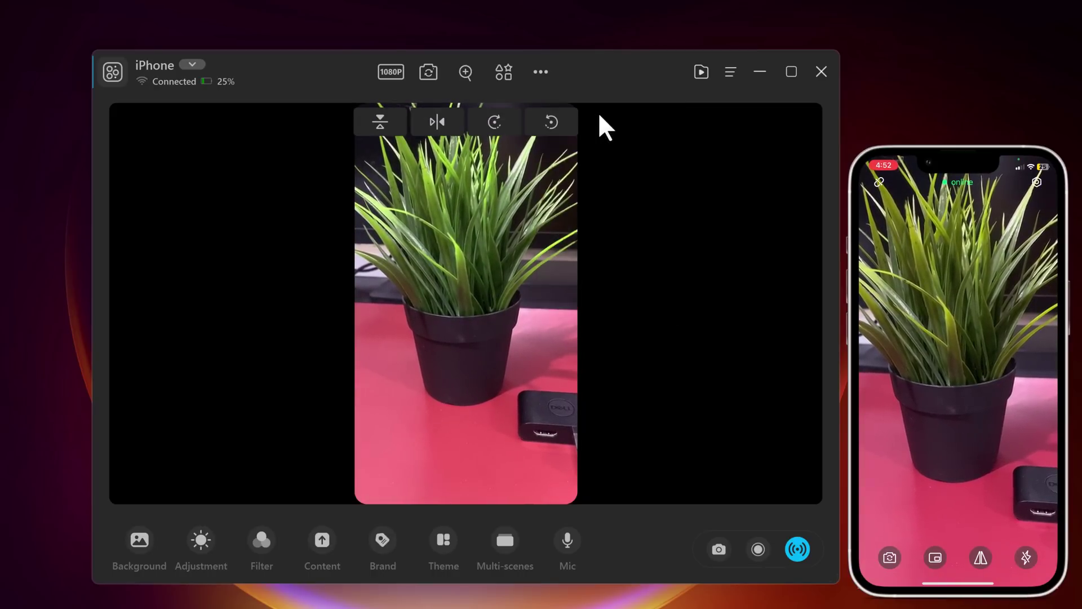
{"action": "left_click", "coordinate": [438, 122]}
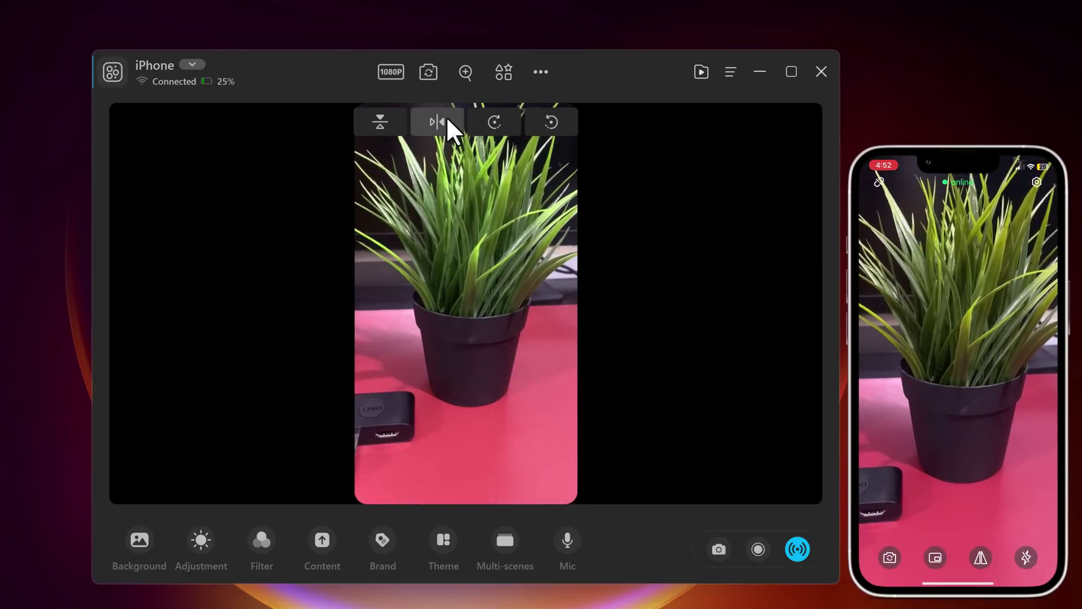
{"action": "left_click", "coordinate": [447, 119]}
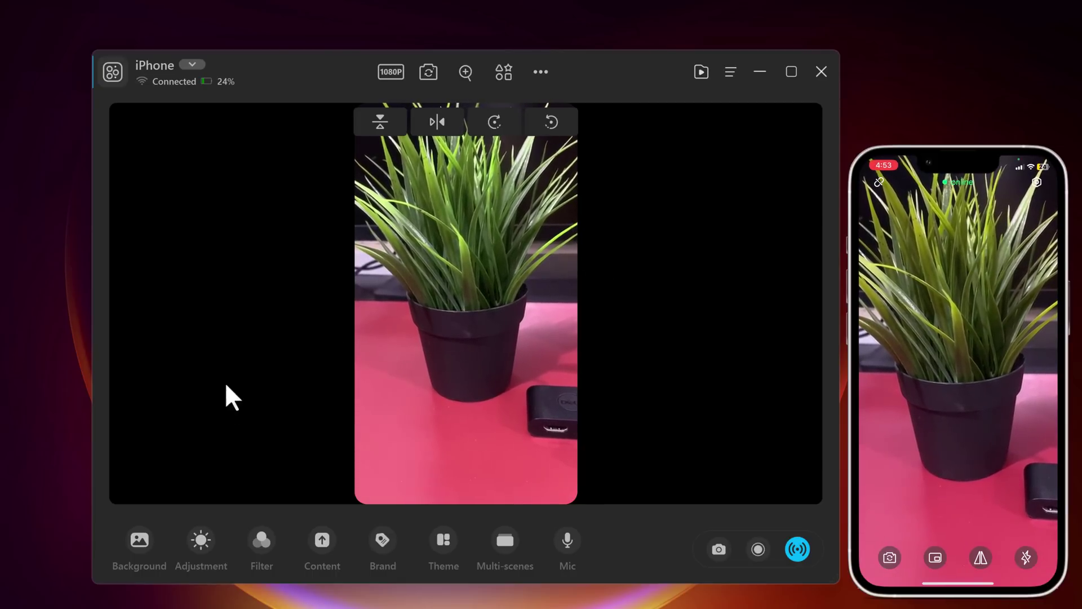
Try Remove, Blur, pastel gradient and orange brick backdrops, then restore the Original background.
{"action": "left_click", "coordinate": [143, 545]}
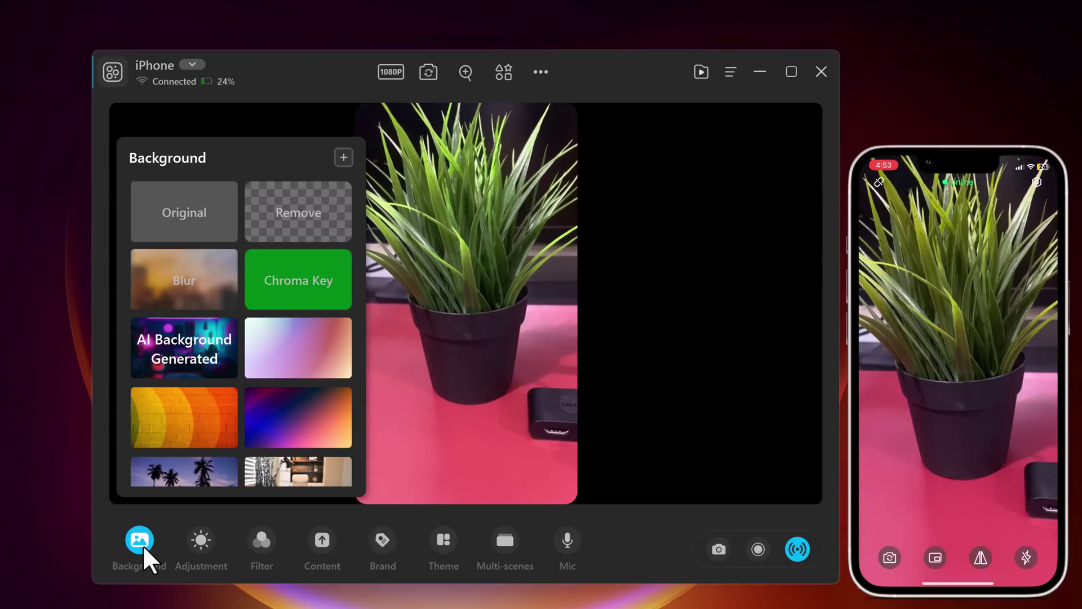
{"action": "left_click", "coordinate": [290, 217]}
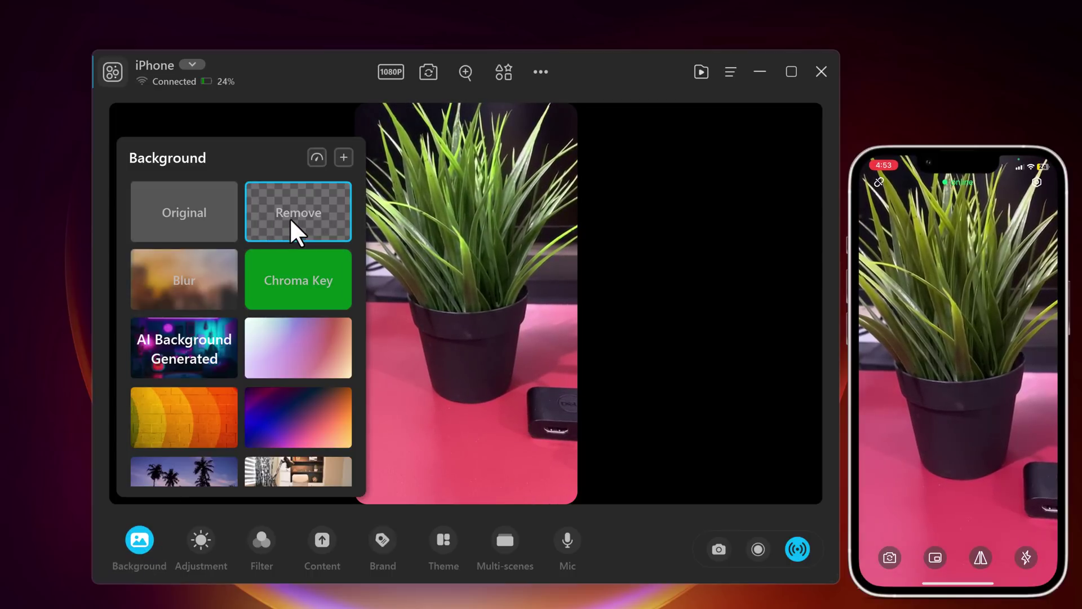
{"action": "left_click", "coordinate": [213, 288]}
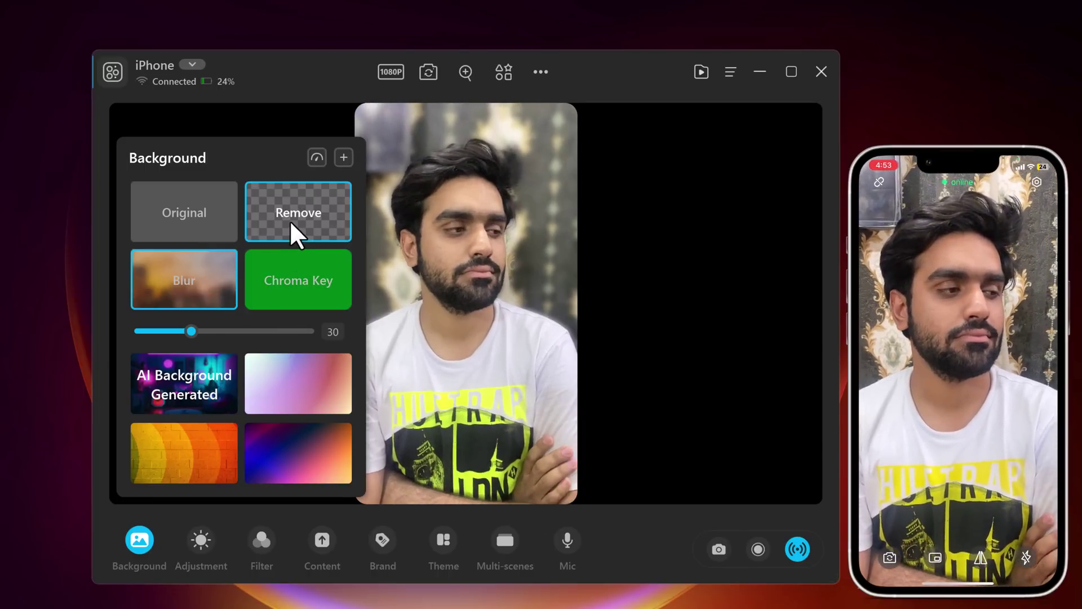
{"action": "left_click", "coordinate": [292, 220]}
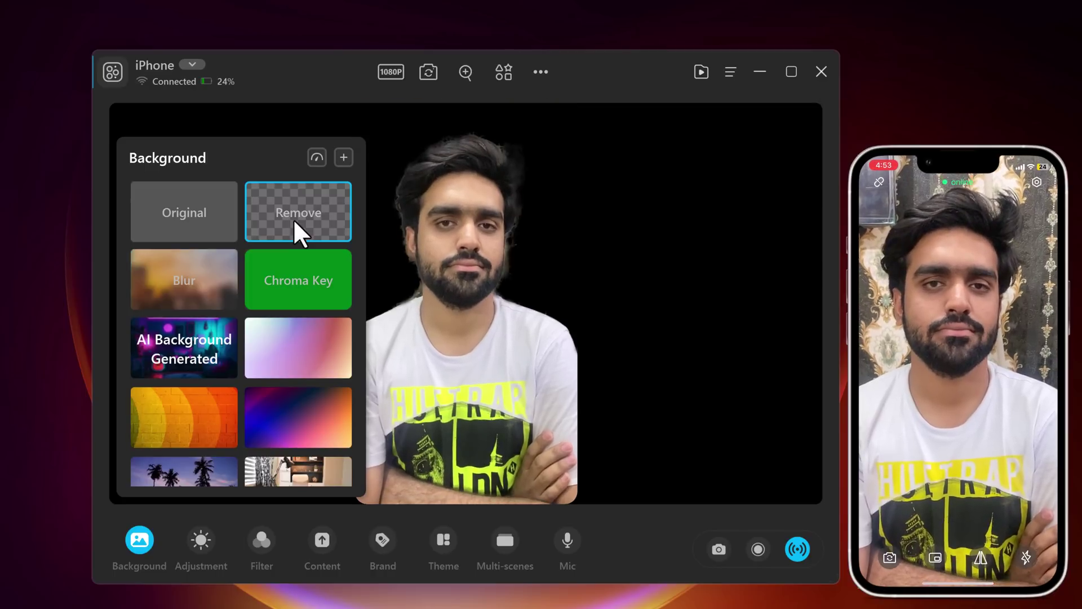
{"action": "left_click", "coordinate": [300, 332]}
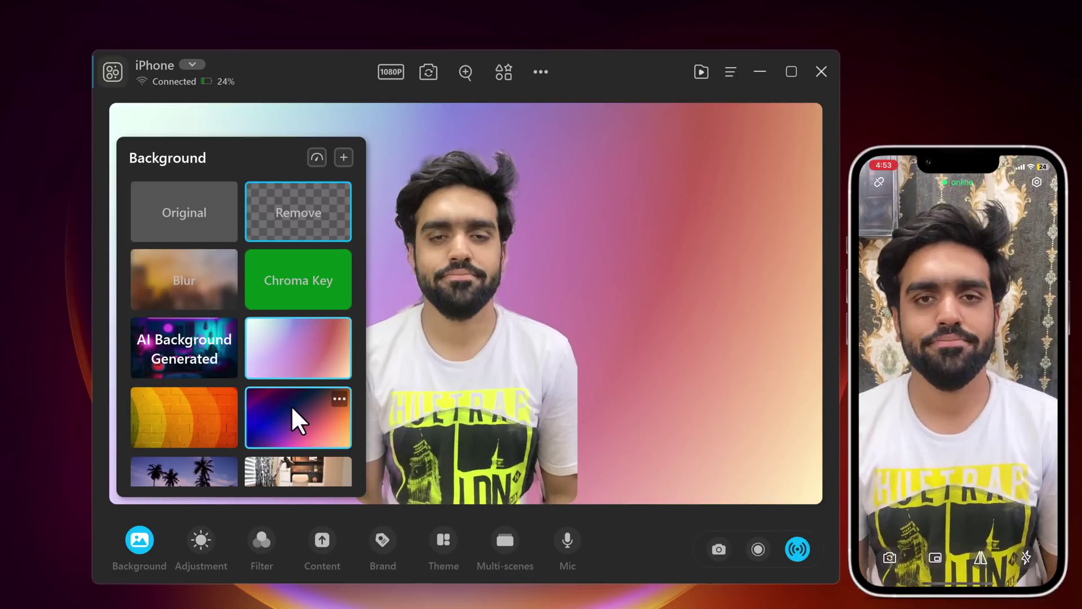
{"action": "left_click", "coordinate": [176, 416]}
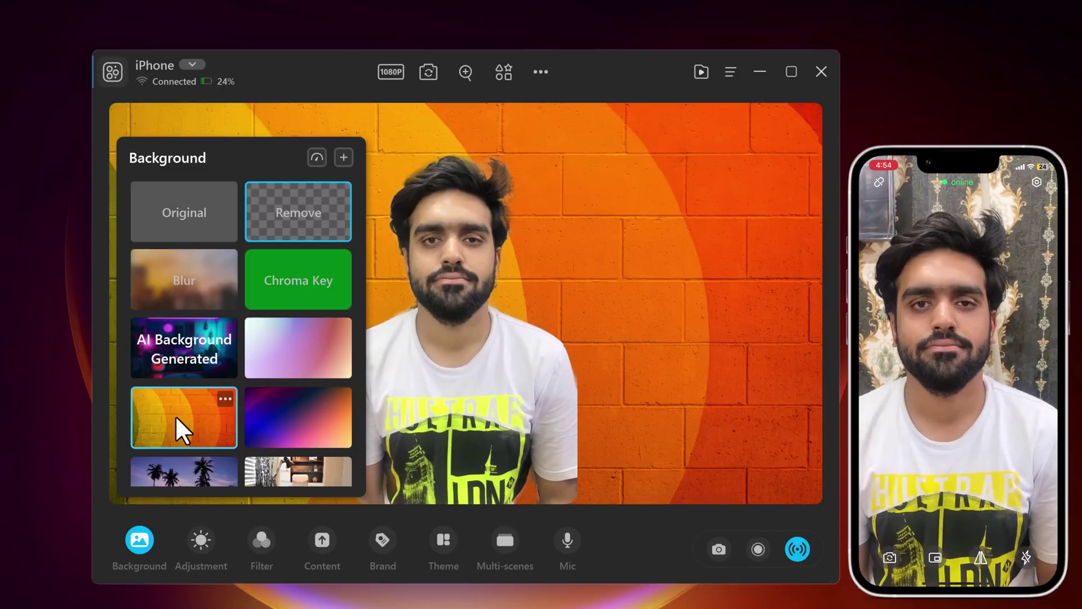
{"action": "left_click", "coordinate": [192, 275]}
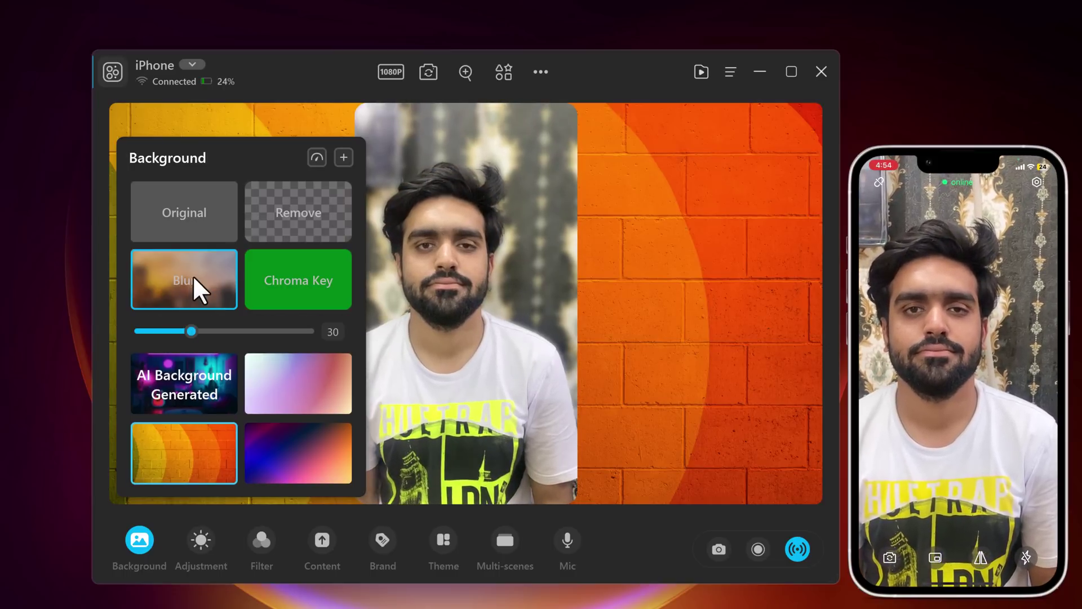
{"action": "left_click", "coordinate": [218, 208]}
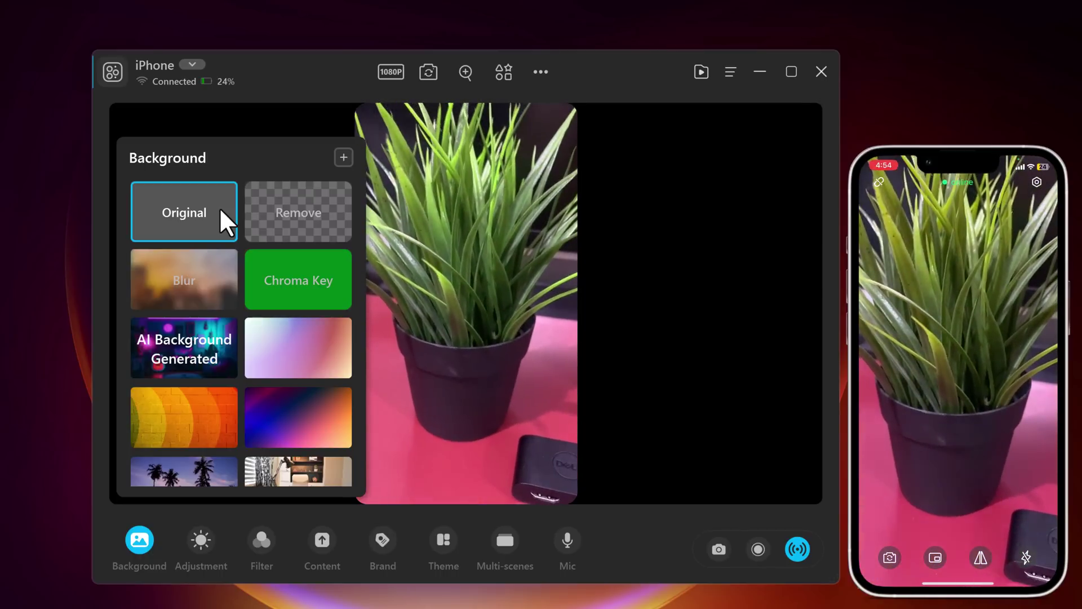
{"action": "scroll", "coordinate": [219, 208], "scroll_direction": "down", "scroll_amount": 5}
Close Background and set the Adjustment colour temperature to 6500.
{"action": "left_click", "coordinate": [430, 298]}
{"action": "left_click", "coordinate": [195, 538]}
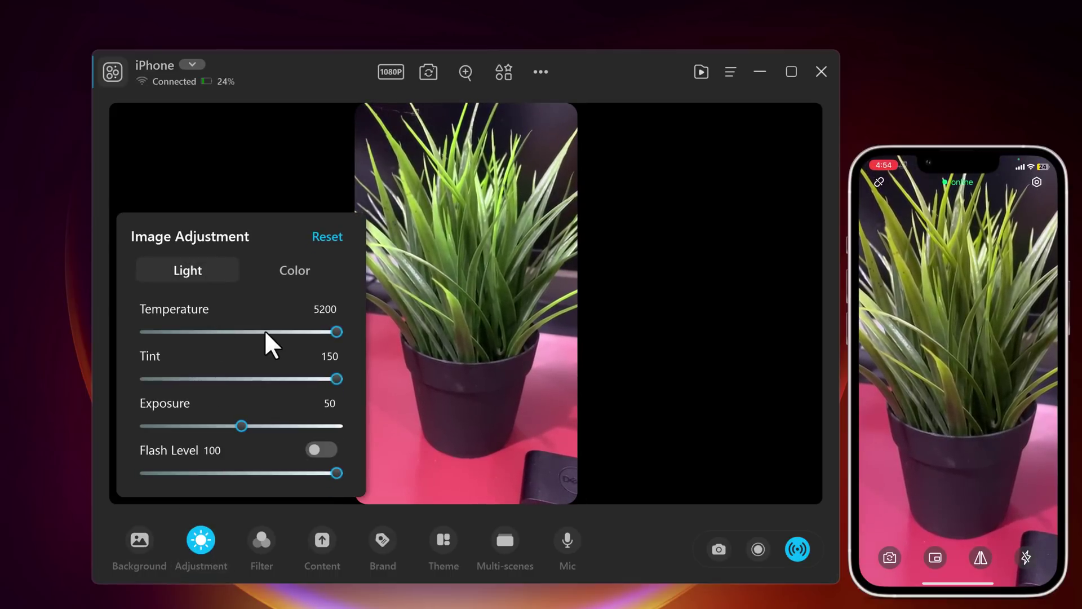
{"action": "mouse_move", "coordinate": [336, 332]}
{"action": "left_mouse_down"}
{"action": "mouse_move", "coordinate": [269, 331]}
{"action": "mouse_move", "coordinate": [337, 332]}
{"action": "left_mouse_up"}
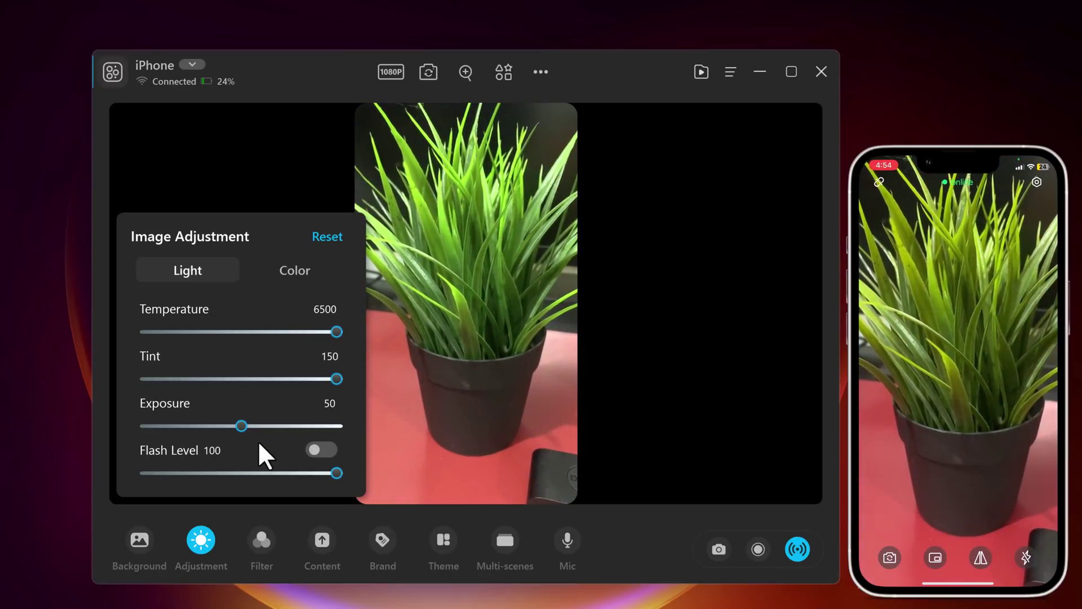
Preview the Ava and Arabica filters, then reset the feed to no filter.
{"action": "left_click", "coordinate": [265, 542]}
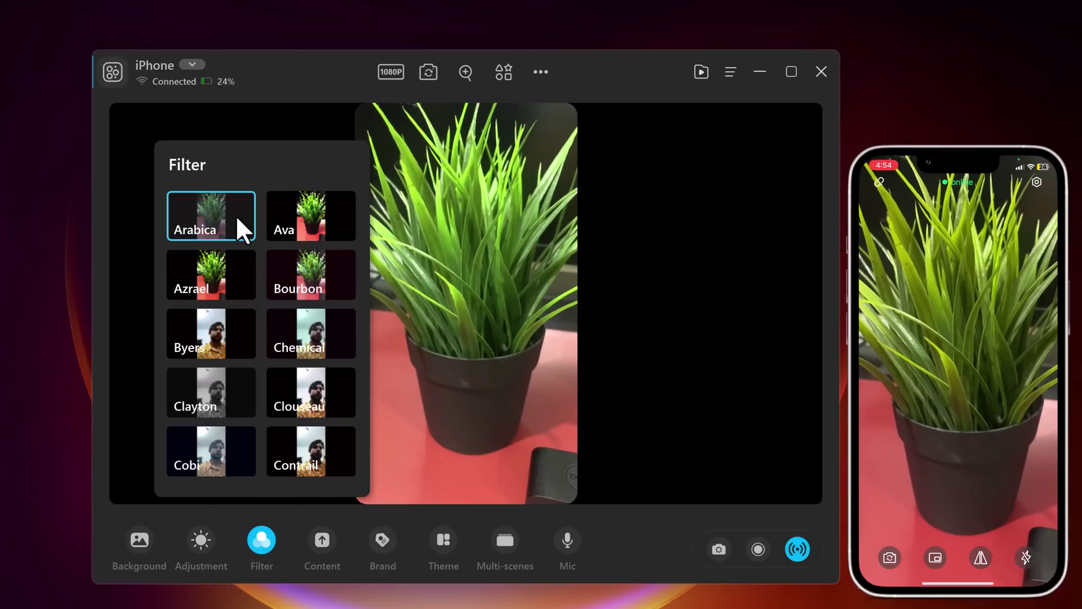
{"action": "left_click", "coordinate": [291, 217]}
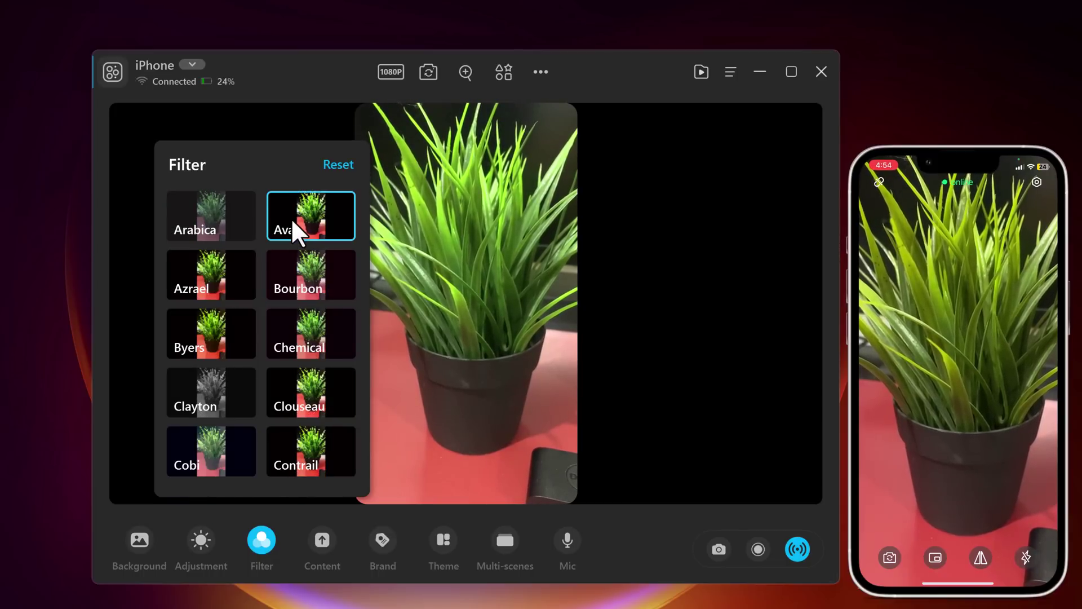
{"action": "left_click", "coordinate": [218, 219]}
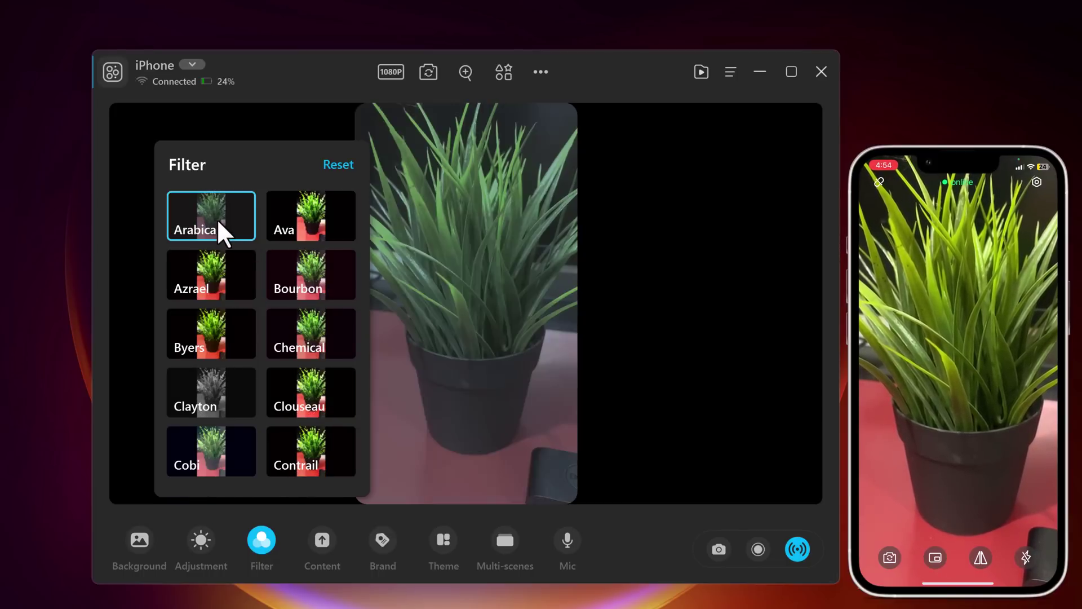
{"action": "scroll", "coordinate": [253, 297], "scroll_direction": "down", "scroll_amount": 5}
{"action": "scroll", "coordinate": [253, 297], "scroll_direction": "down", "scroll_amount": 5}
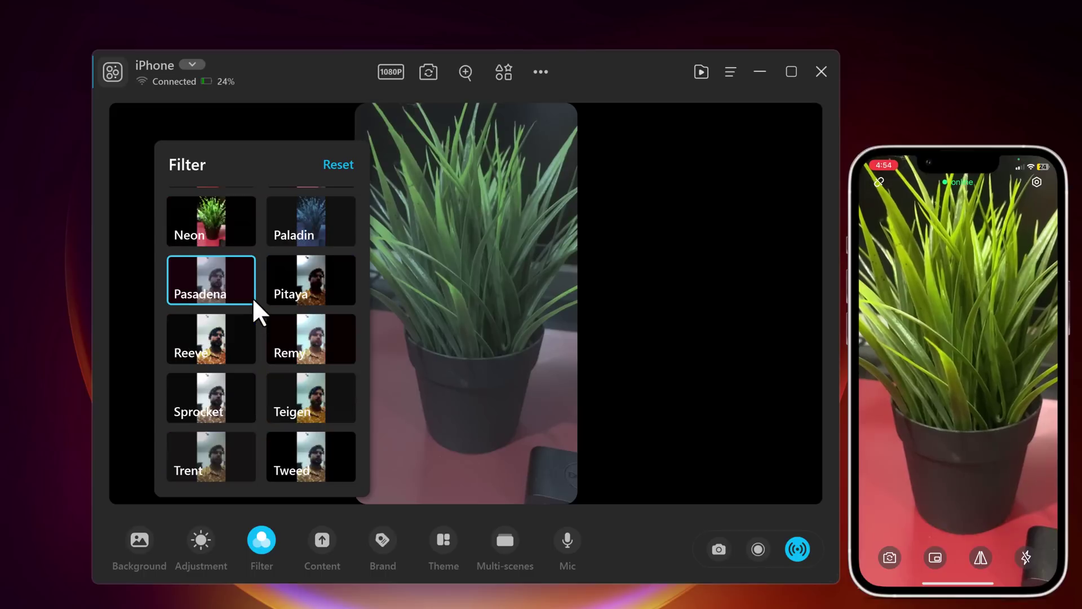
{"action": "left_click", "coordinate": [328, 167]}
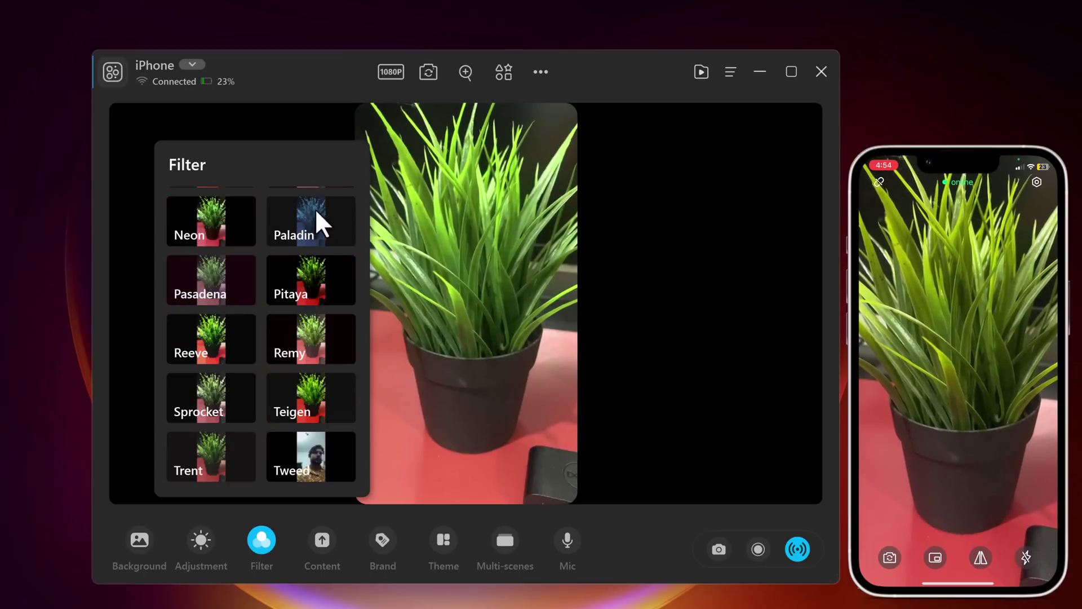
{"action": "left_click", "coordinate": [323, 541]}
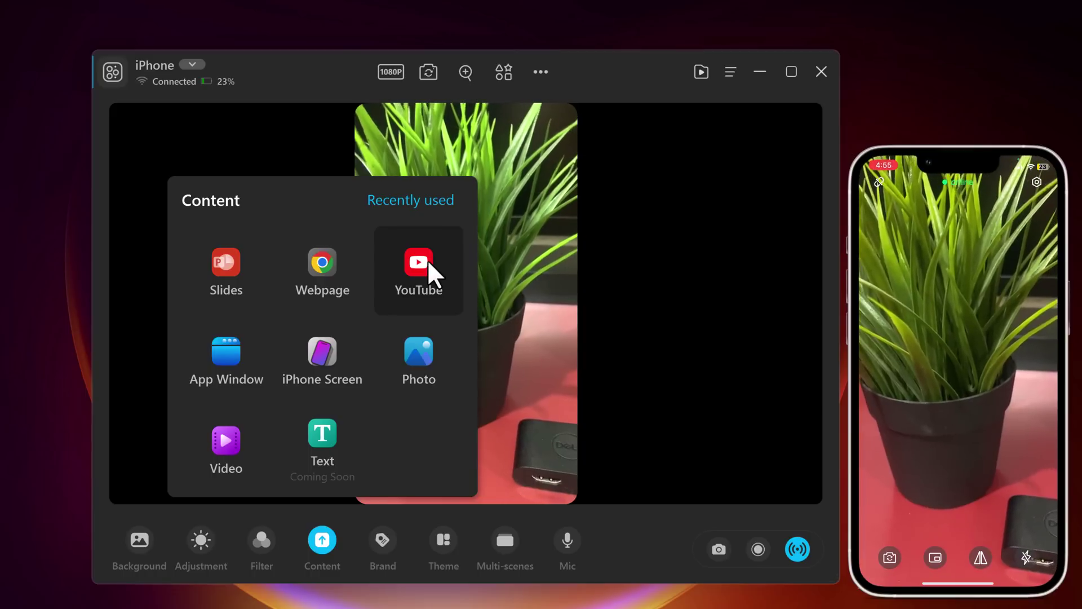
Add the Your Name / Your Title lower-third brand card to the feed.
{"action": "left_click", "coordinate": [383, 542]}
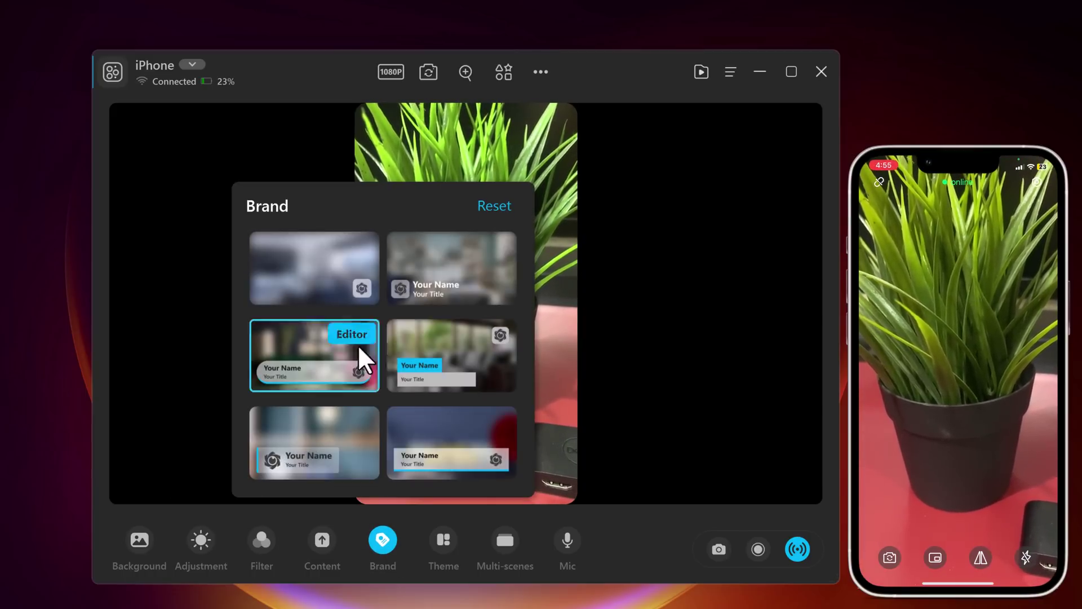
{"action": "mouse_move", "coordinate": [313, 356]}
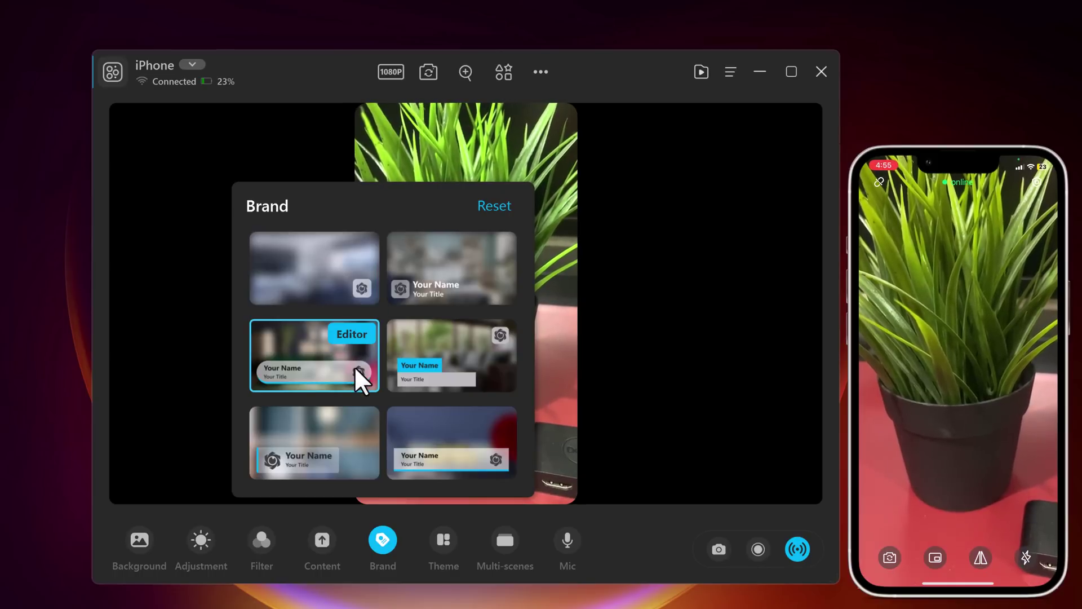
{"action": "left_click", "coordinate": [355, 365]}
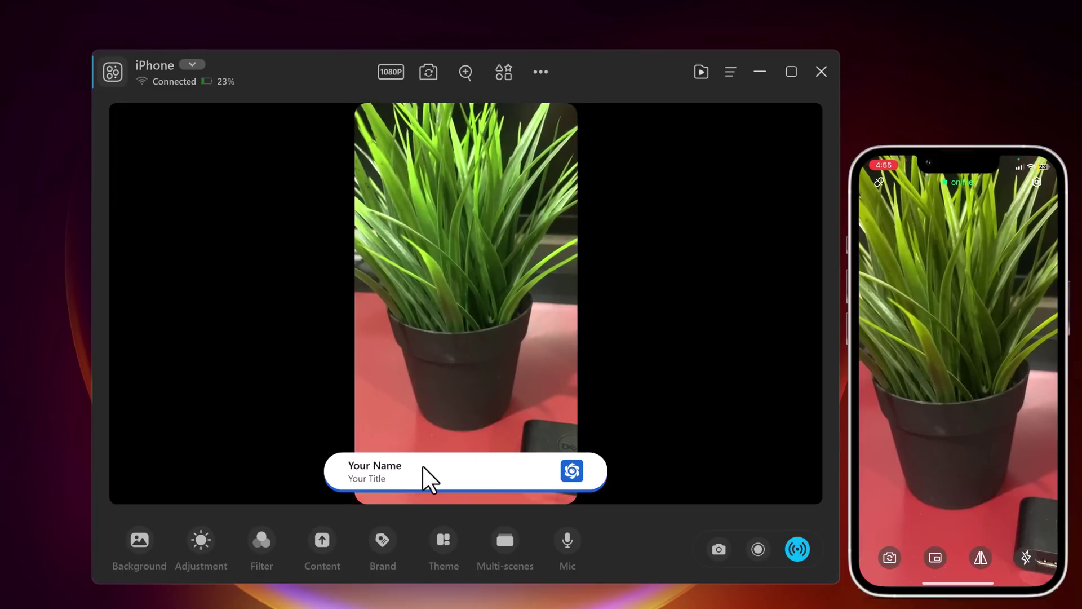
Try the blue, light and orange themes, settling on the light round-bubble theme.
{"action": "left_click", "coordinate": [443, 541]}
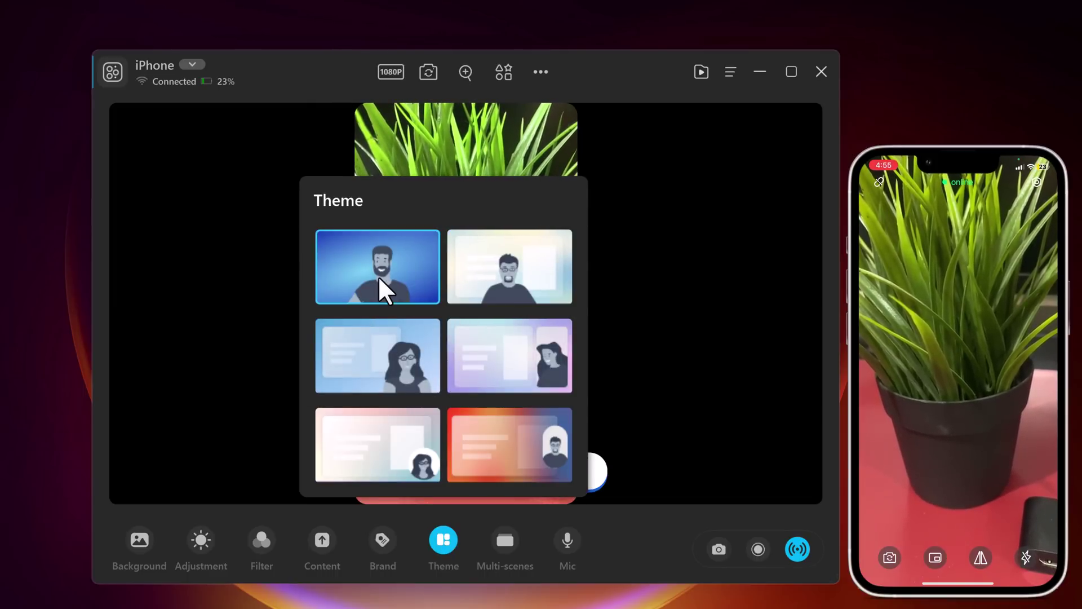
{"action": "left_click", "coordinate": [379, 276]}
{"action": "left_click", "coordinate": [510, 266]}
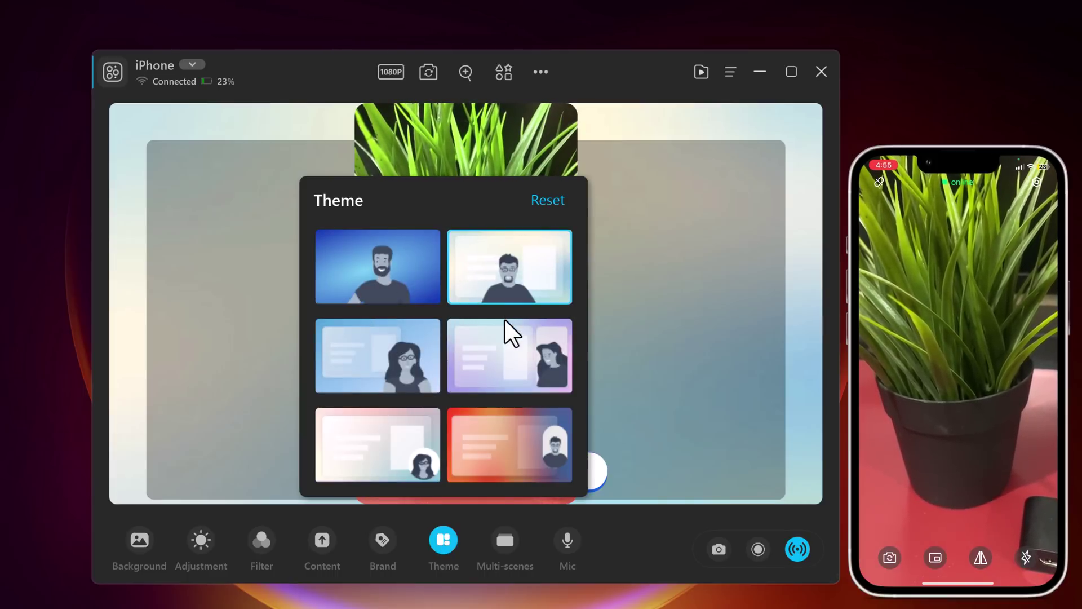
{"action": "left_click", "coordinate": [505, 433]}
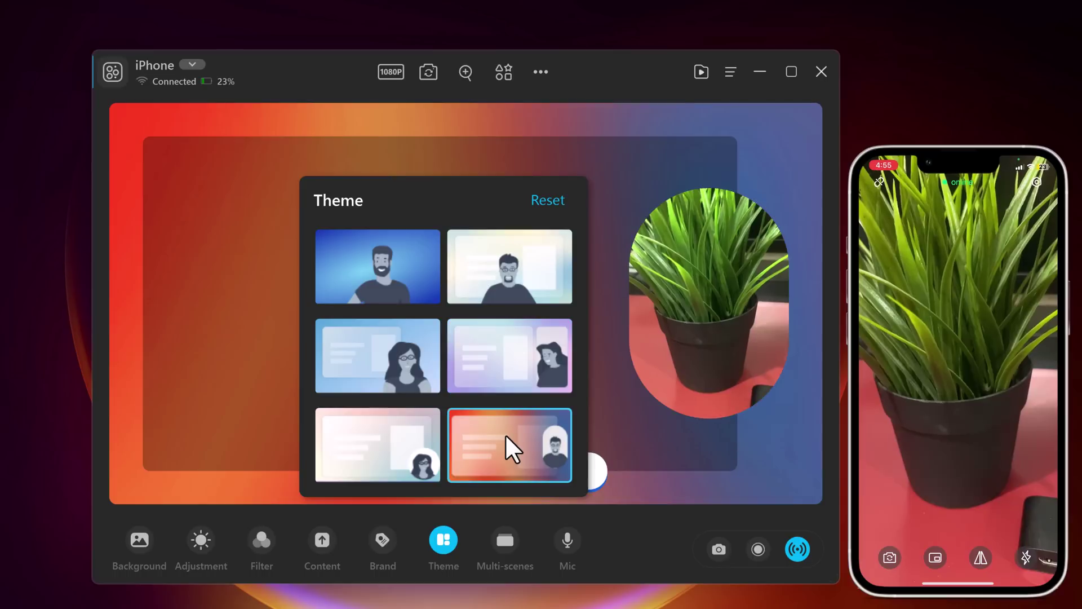
{"action": "left_click", "coordinate": [417, 440]}
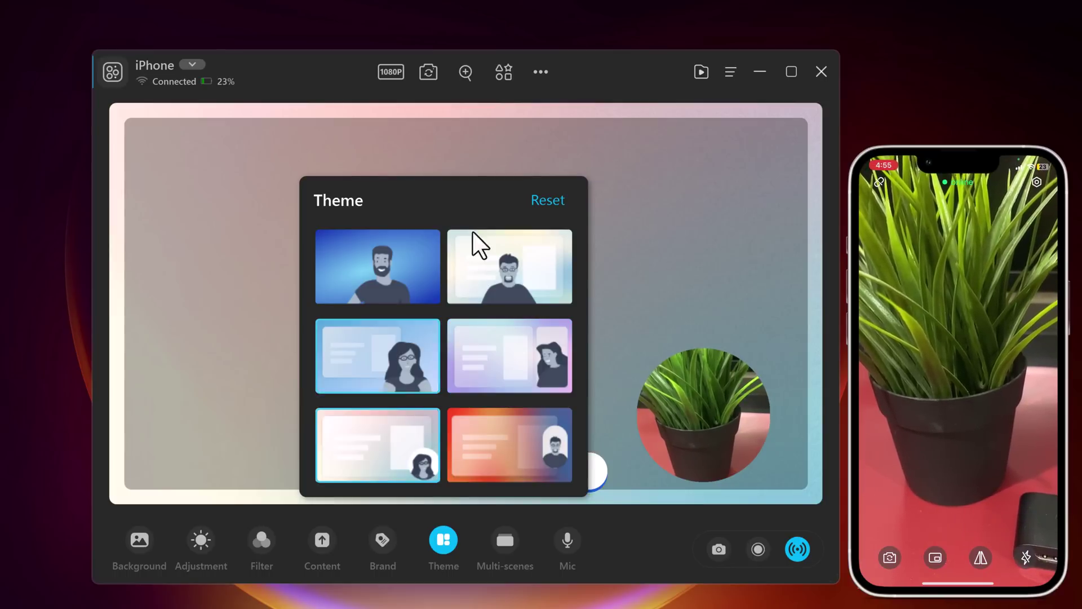
{"action": "left_click", "coordinate": [492, 170]}
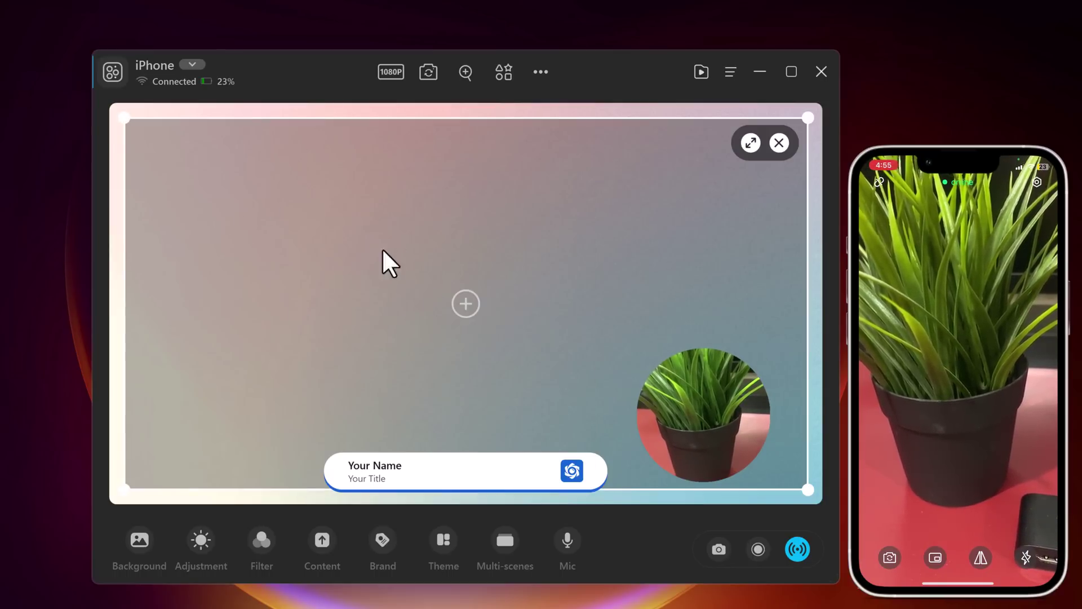
Share a YouTube video on iCloud Activation Lock by pasting its link and adding it.
{"action": "left_click", "coordinate": [467, 304]}
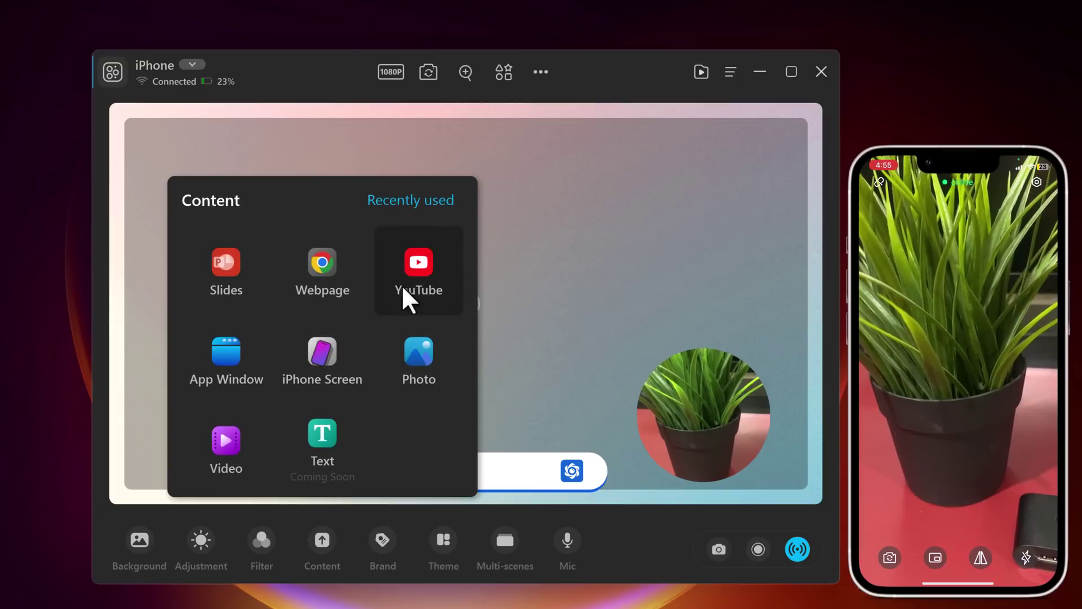
{"action": "left_click", "coordinate": [412, 273]}
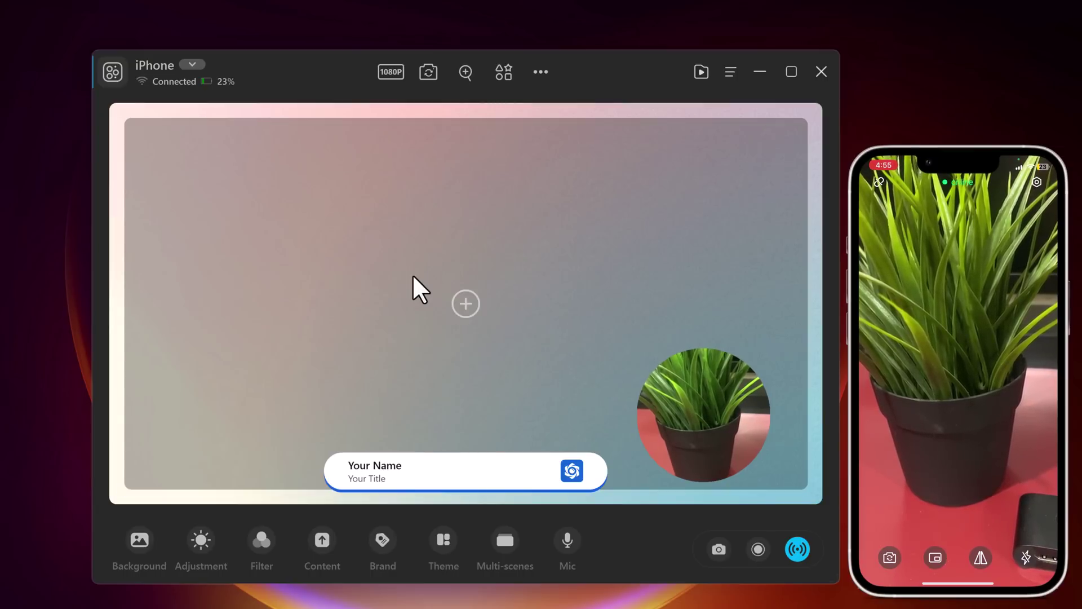
{"action": "right_click", "coordinate": [374, 366]}
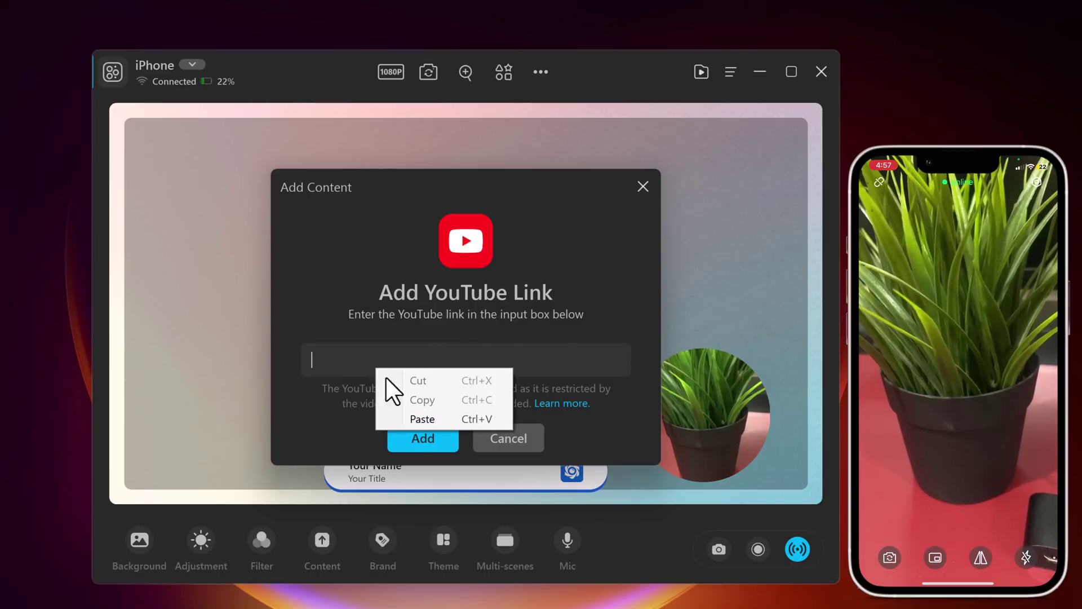
{"action": "left_click", "coordinate": [410, 417]}
{"action": "left_click", "coordinate": [427, 442]}
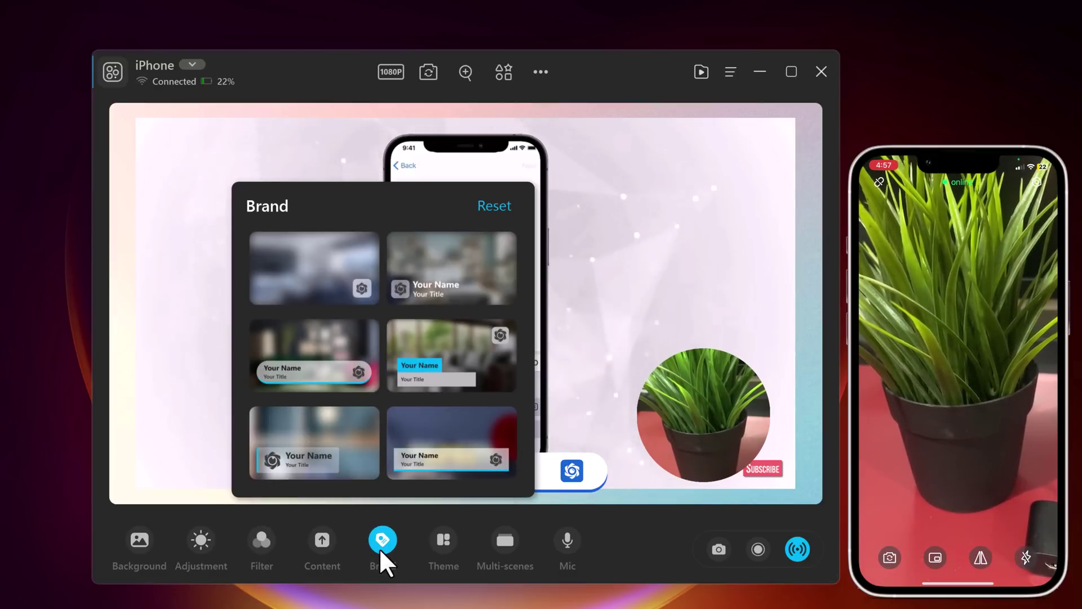
Show the multi-scene strip and switch the microphone on.
{"action": "left_click", "coordinate": [504, 542]}
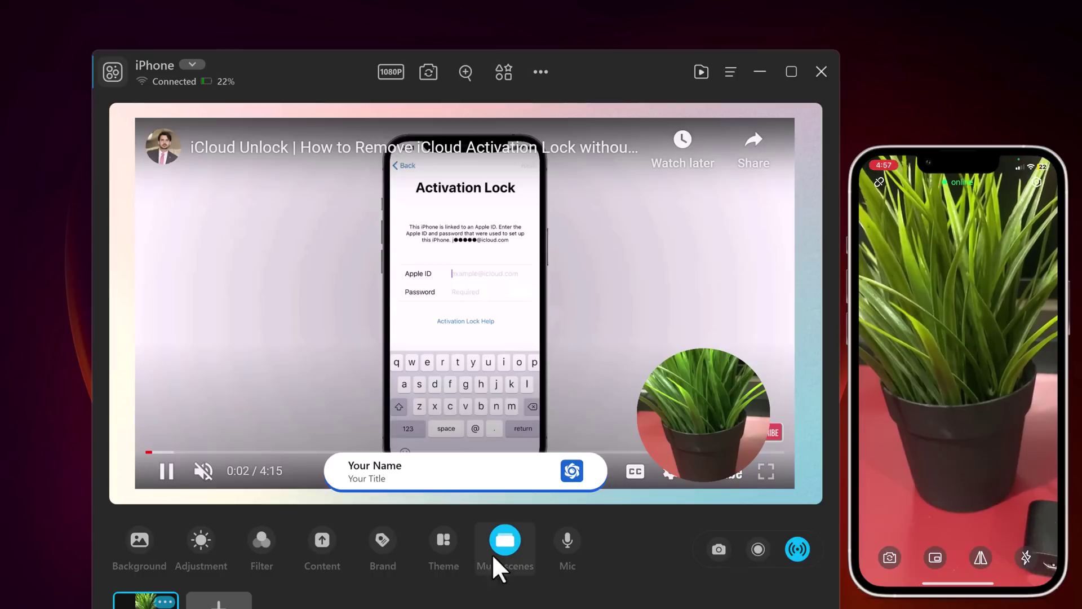
{"action": "left_click", "coordinate": [573, 540]}
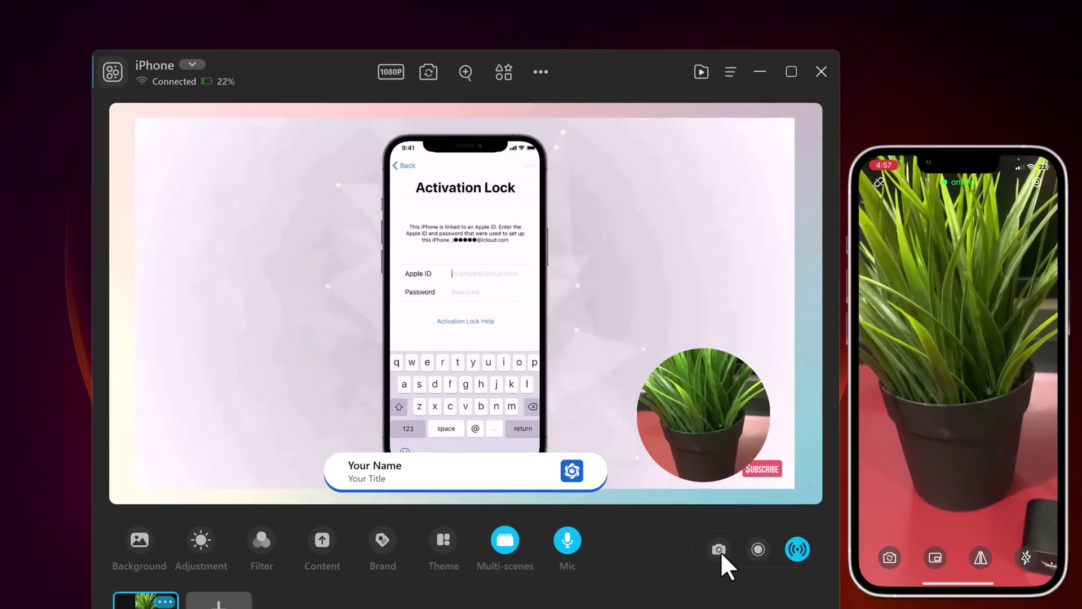
Record a few seconds of the composed scene, pause, then stop to review the clip.
{"action": "left_click", "coordinate": [760, 550]}
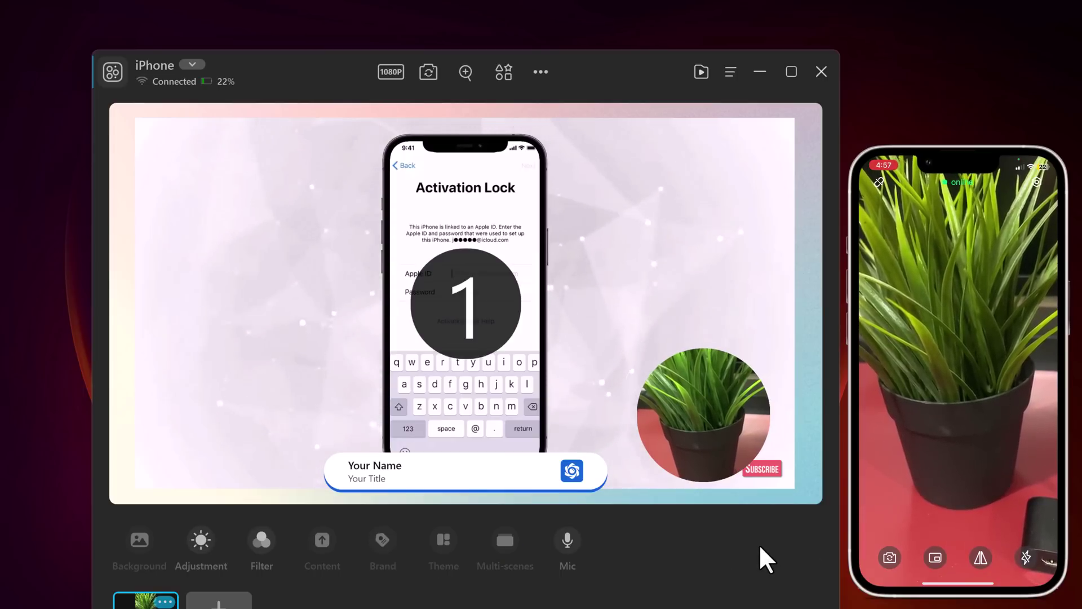
{"action": "left_click", "coordinate": [470, 326]}
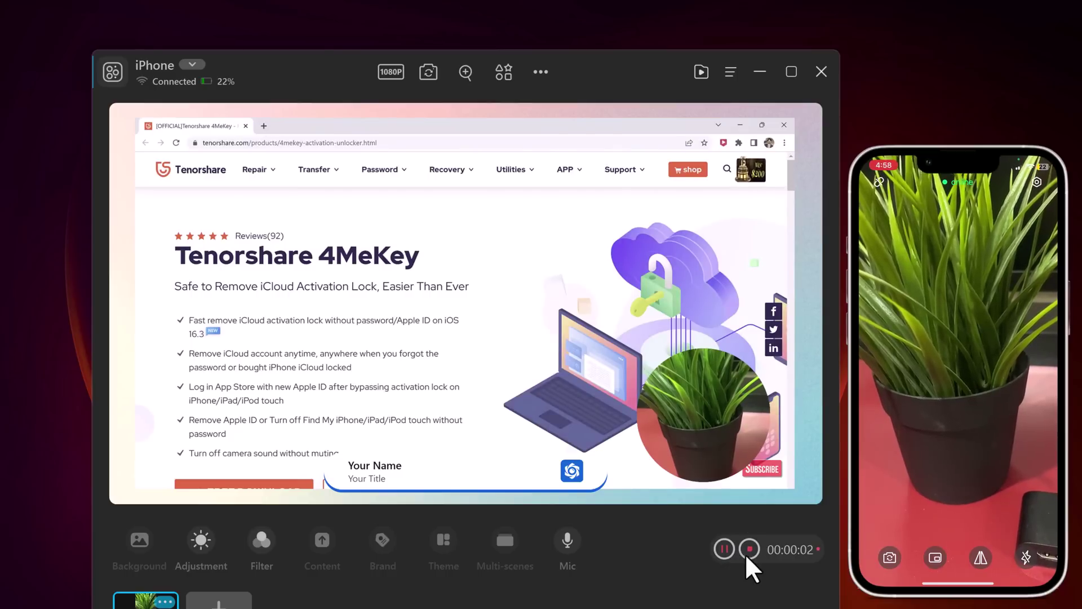
{"action": "left_click", "coordinate": [725, 550]}
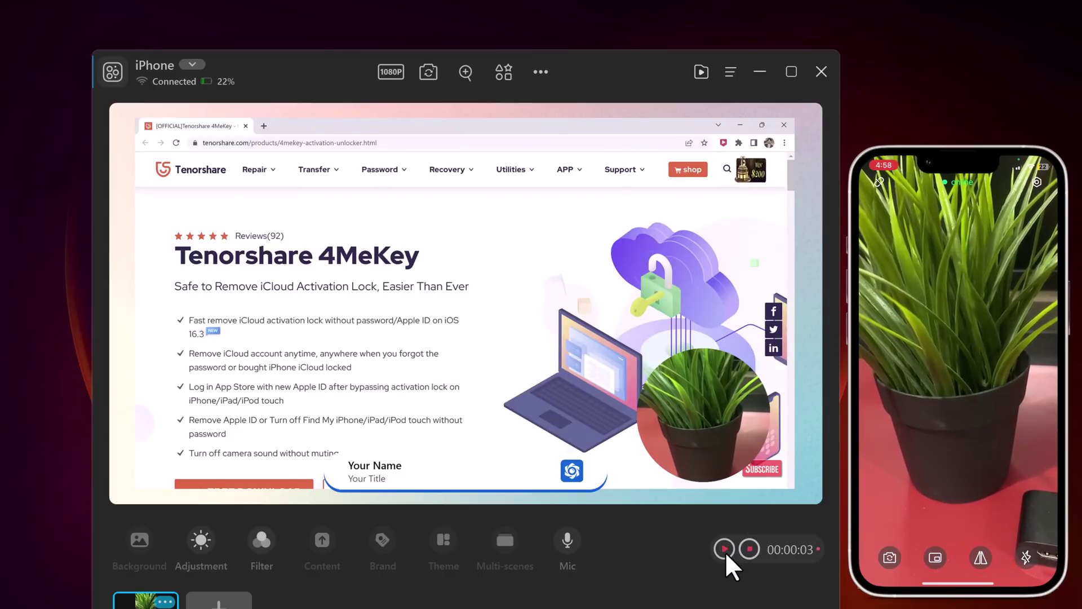
{"action": "left_click", "coordinate": [749, 549]}
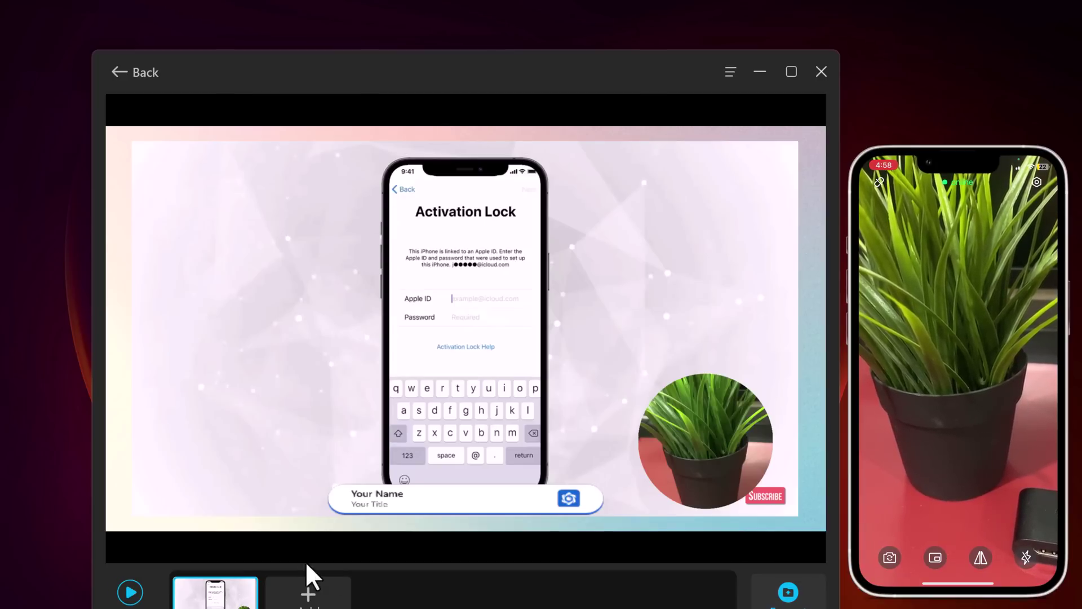
Leave the clip preview for the live scene and enable the virtual camera output.
{"action": "left_click", "coordinate": [124, 78]}
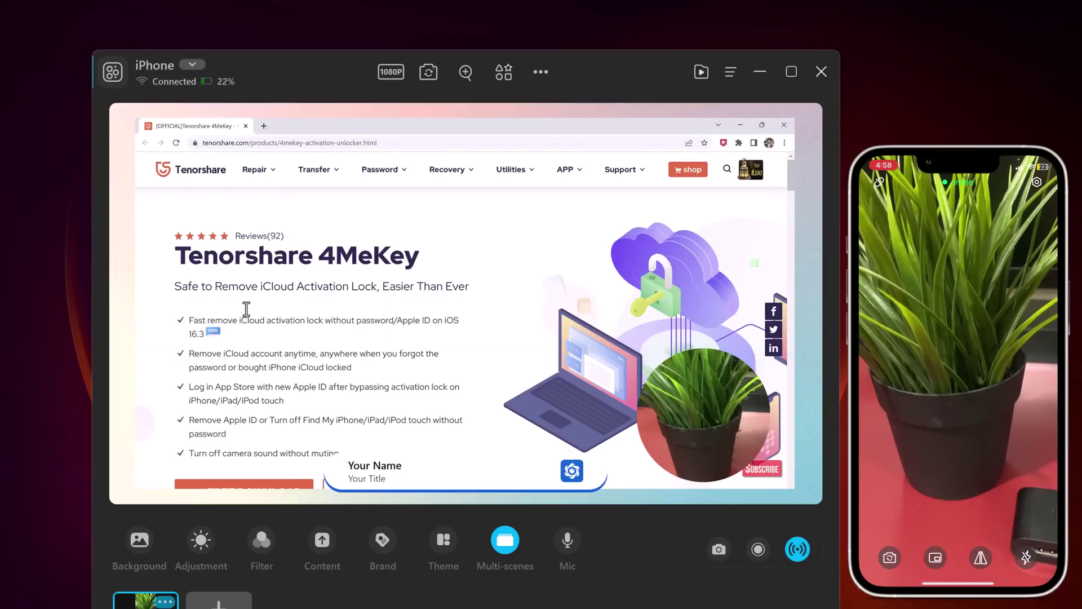
{"action": "left_click", "coordinate": [797, 550]}
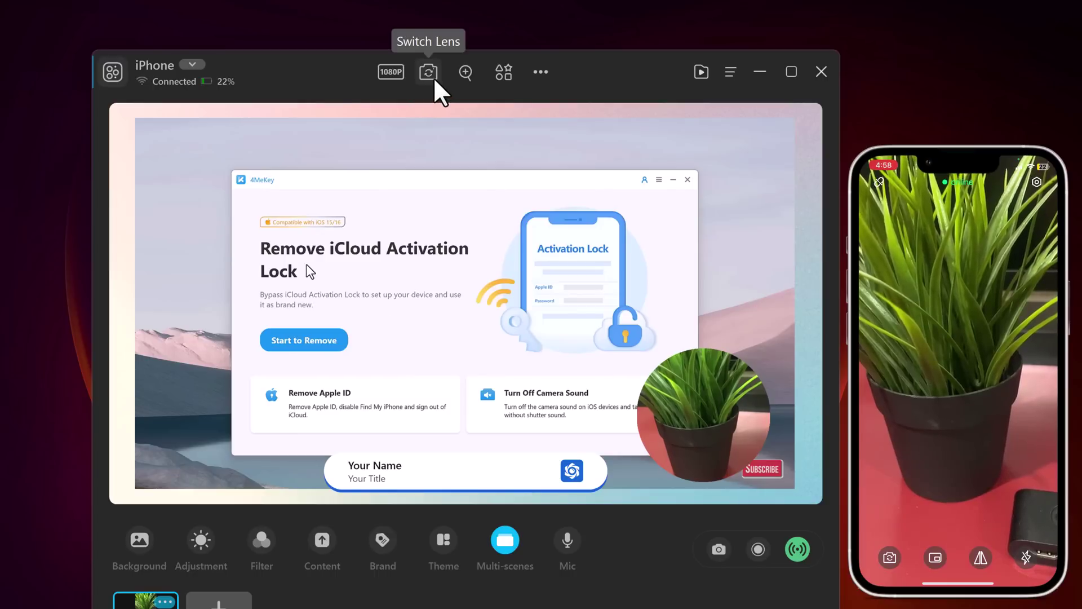
Glance through the camera source list and app menu, then delete the YouTube content layer.
{"action": "left_click", "coordinate": [112, 72]}
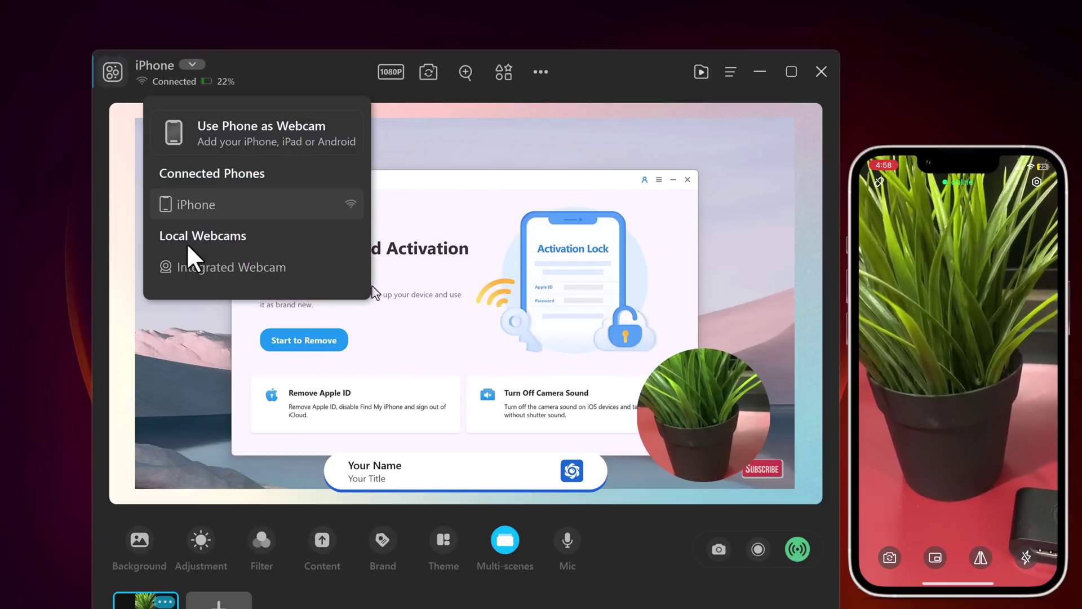
{"action": "left_click", "coordinate": [196, 206]}
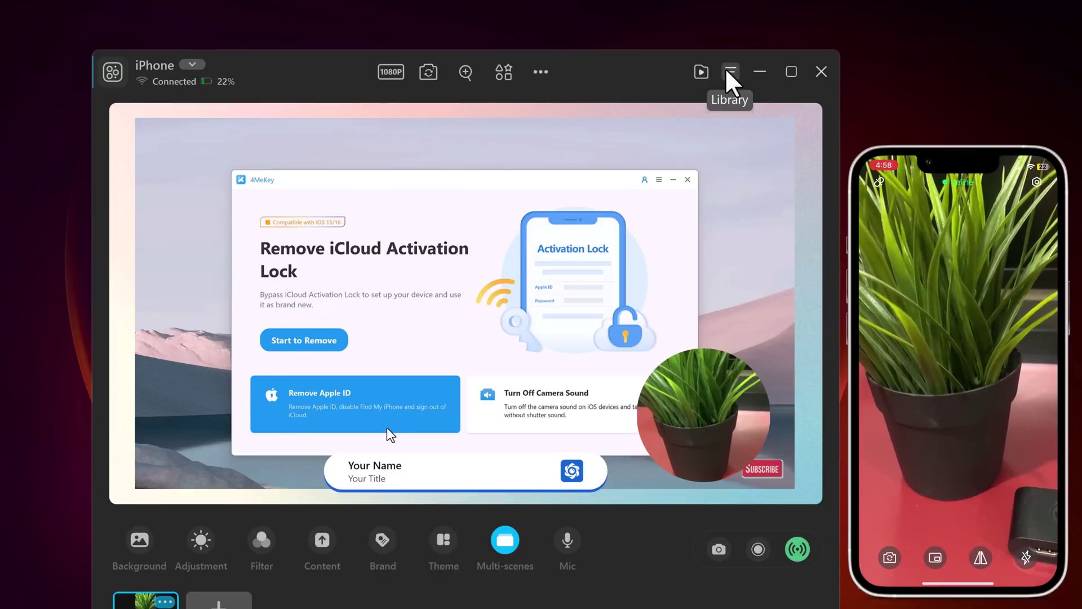
{"action": "left_click", "coordinate": [731, 72]}
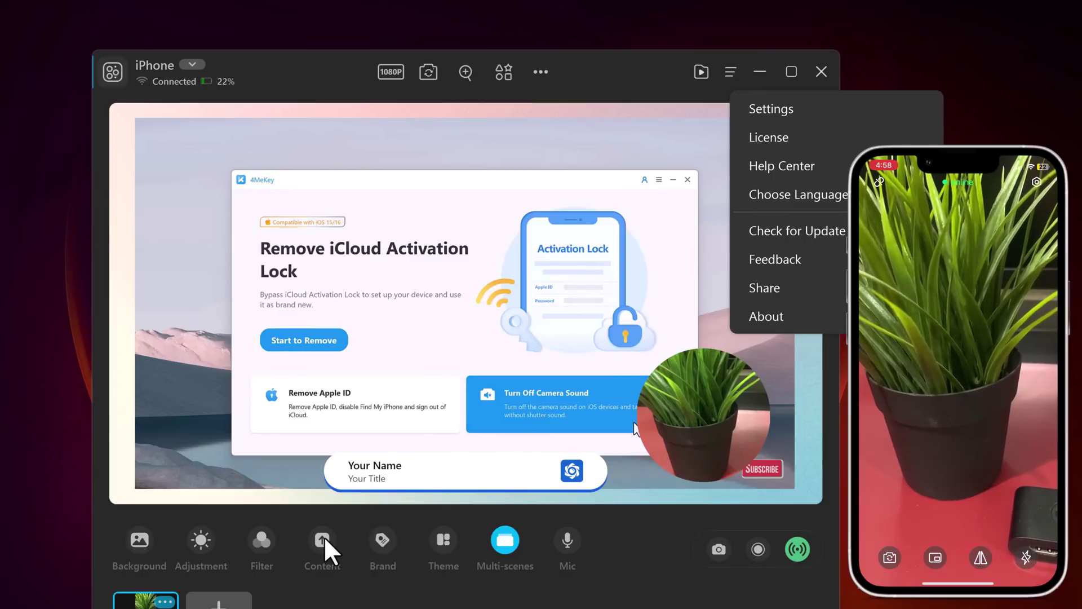
{"action": "left_click", "coordinate": [324, 516]}
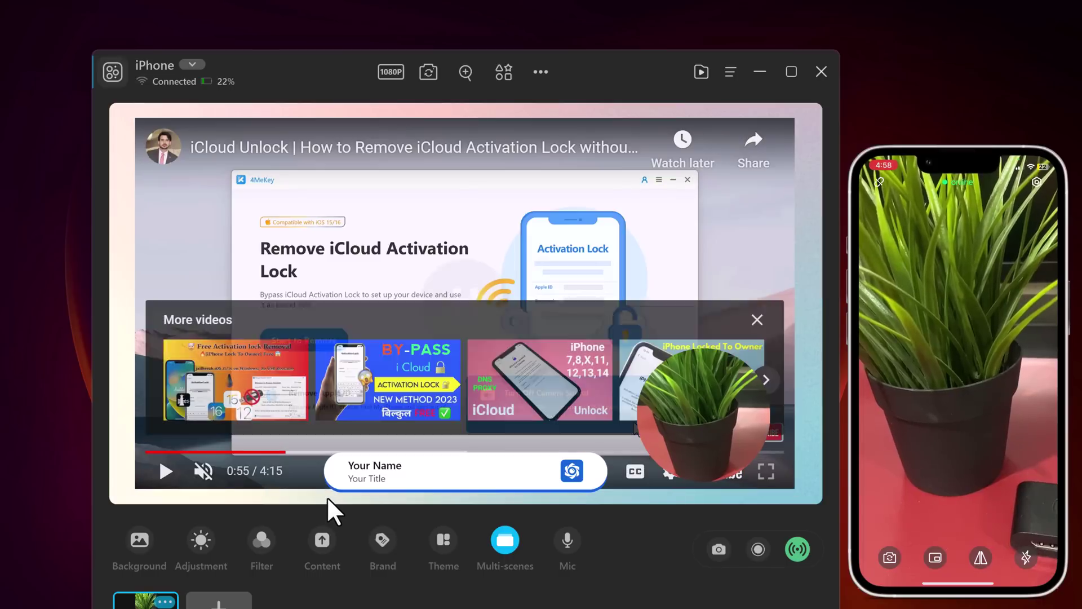
{"action": "left_click", "coordinate": [765, 143]}
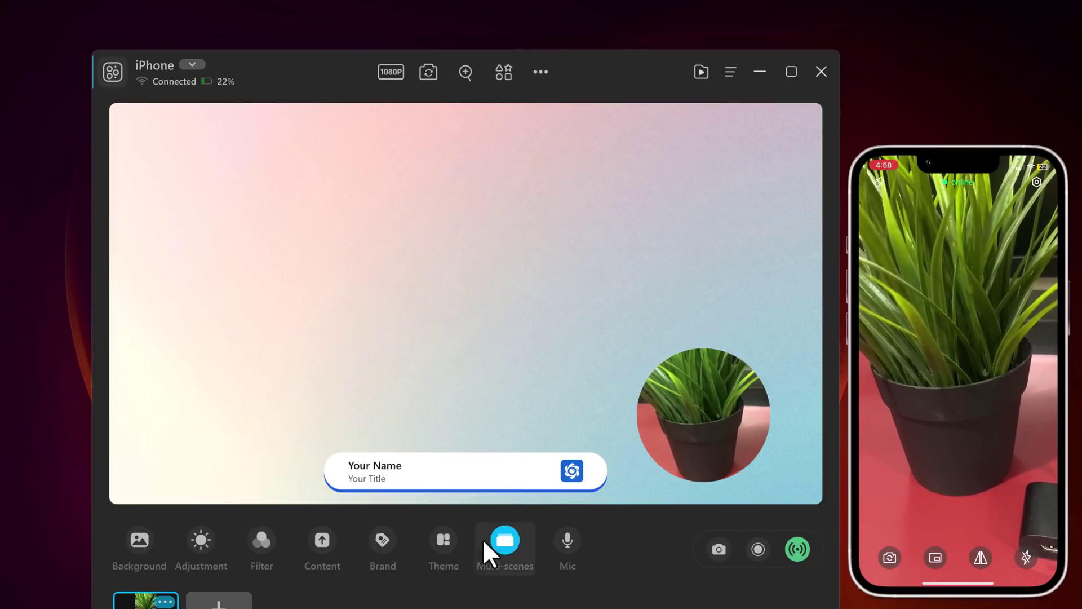
Preview a few theme layouts and apply the first blue-background theme.
{"action": "left_click", "coordinate": [449, 544]}
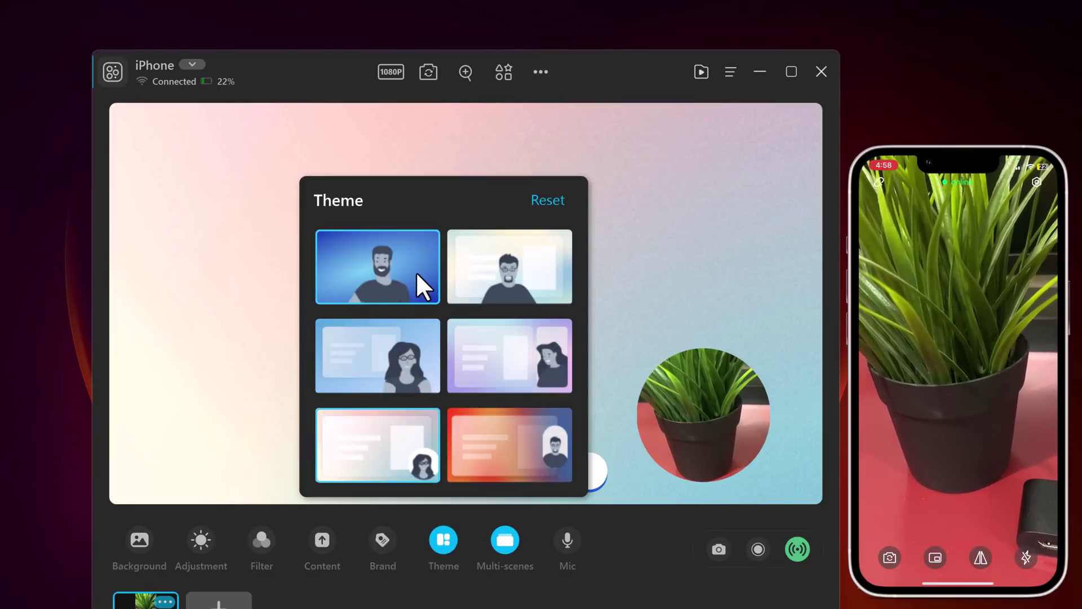
{"action": "left_click", "coordinate": [484, 277]}
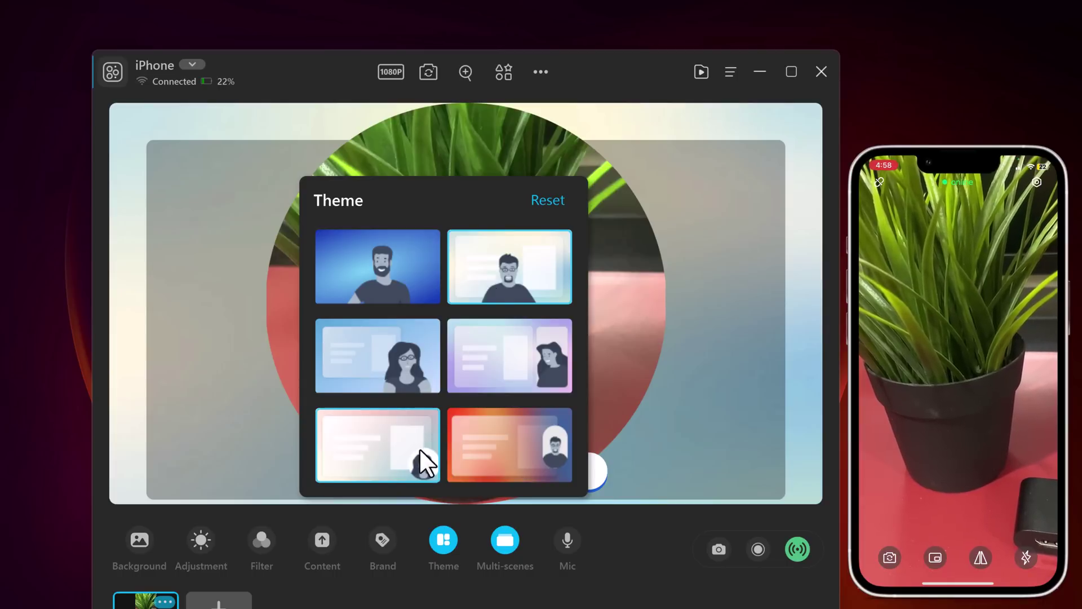
{"action": "left_click", "coordinate": [389, 338]}
{"action": "left_click", "coordinate": [389, 267]}
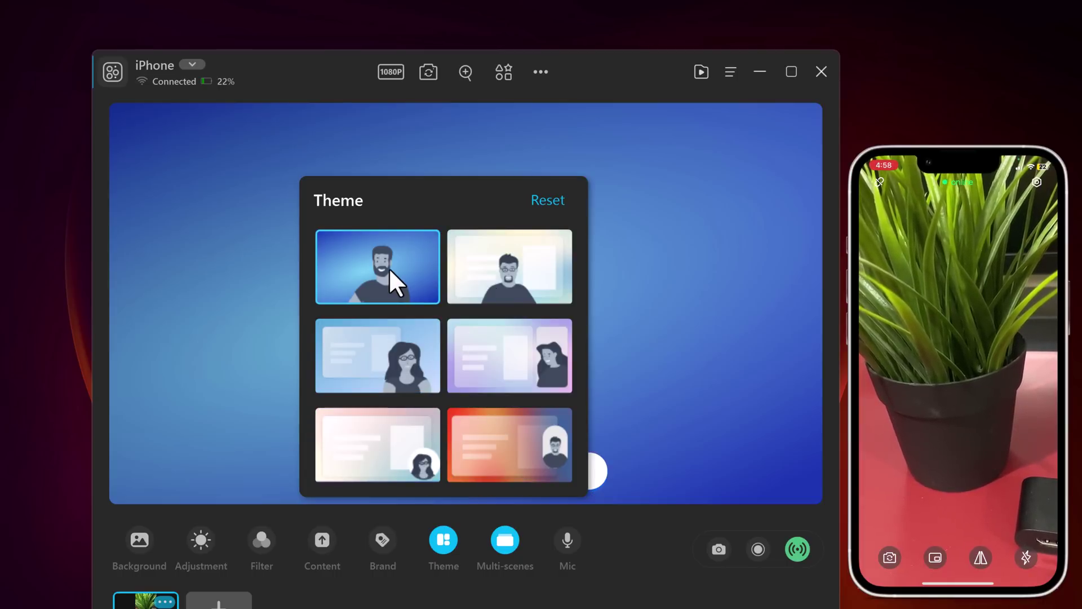
{"action": "left_click", "coordinate": [631, 305]}
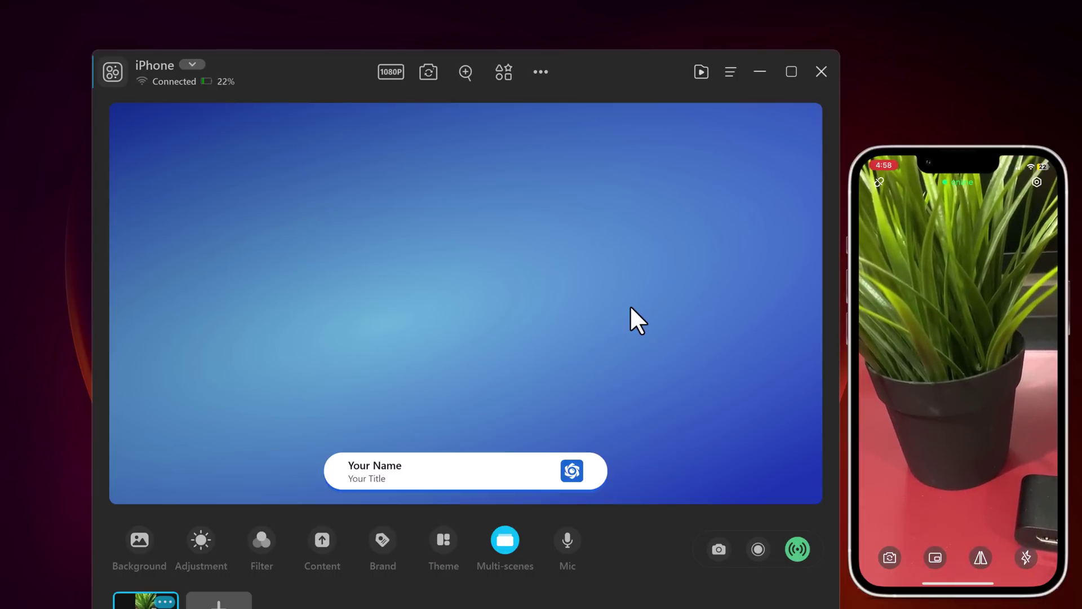